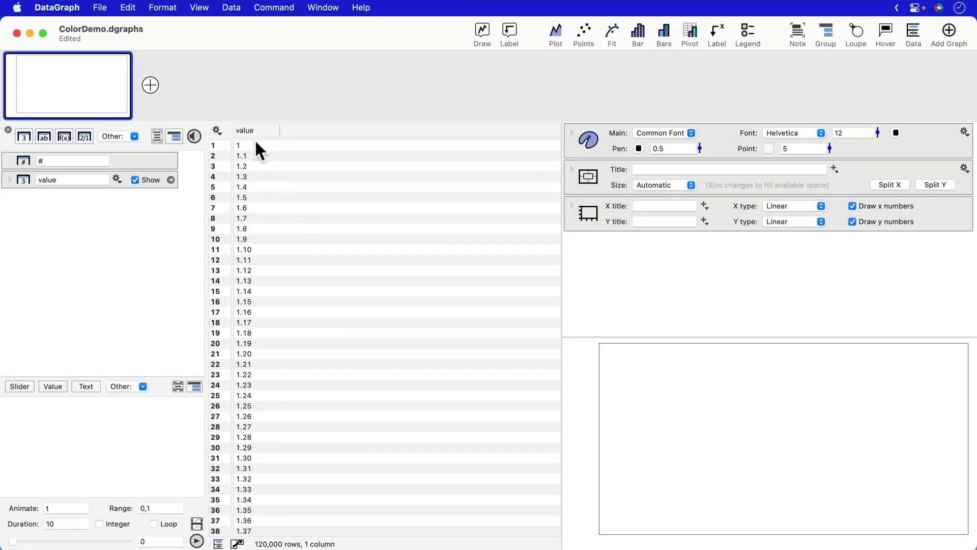
{"action": "left_click", "coordinate": [255, 133]}
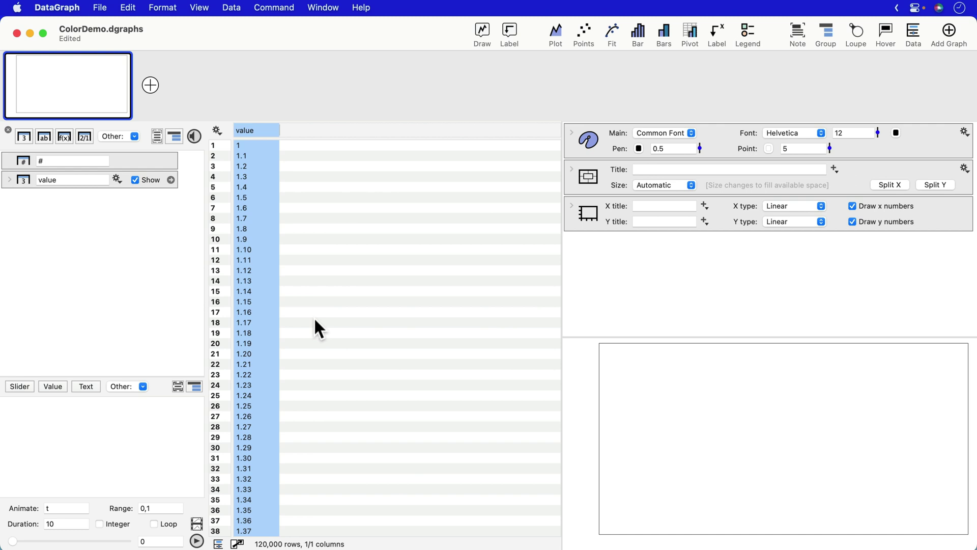
{"action": "left_click", "coordinate": [257, 146]}
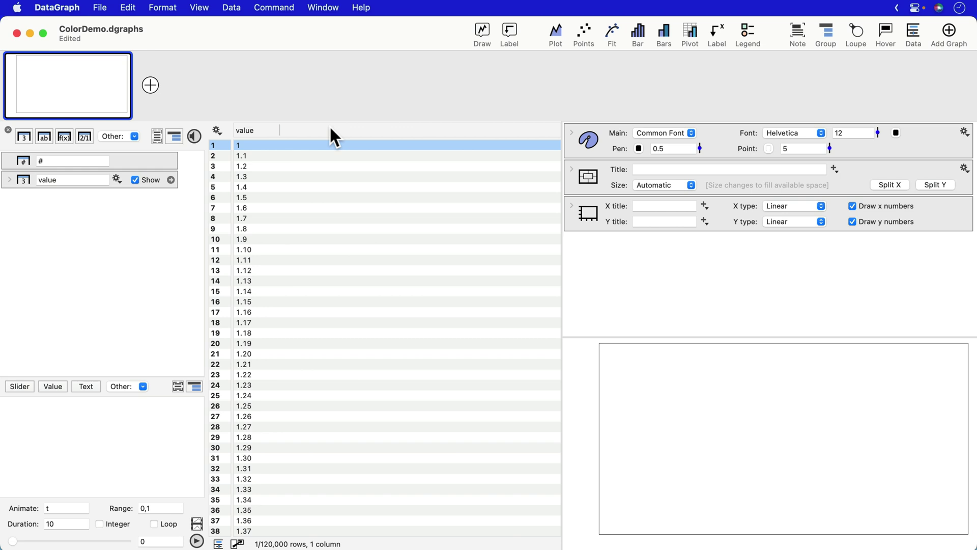
- Add a Scalar field command from the Draw list and open its help documentation
{"action": "left_click", "coordinate": [482, 32]}
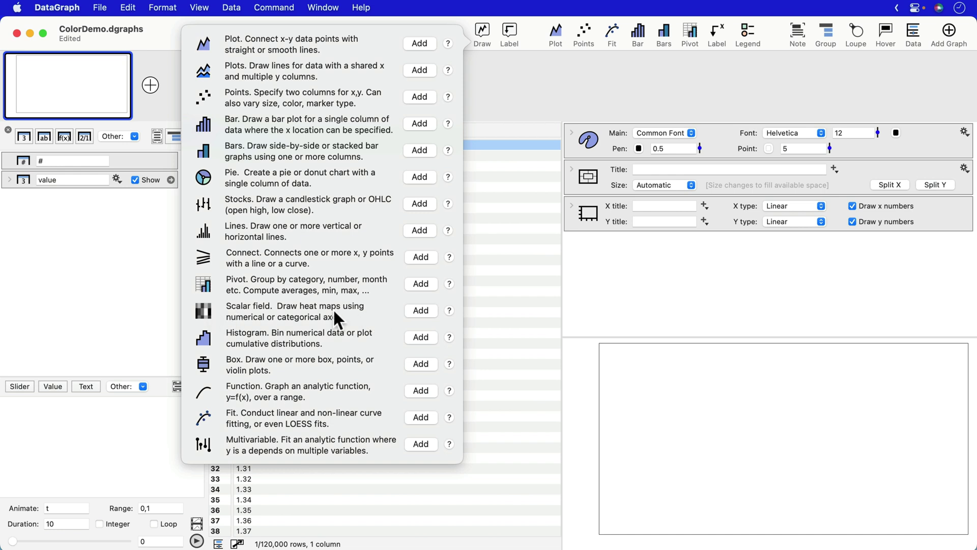
{"action": "left_click", "coordinate": [421, 310]}
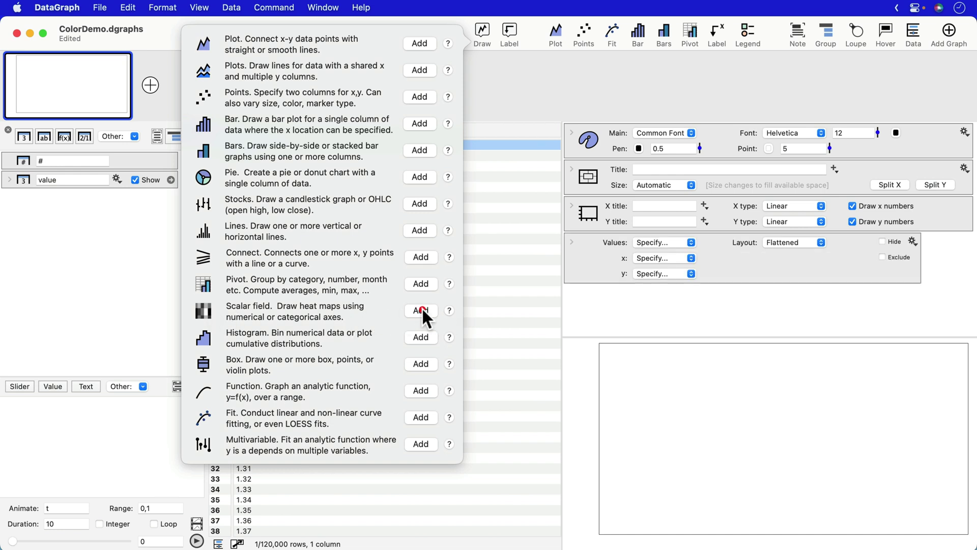
{"action": "left_click", "coordinate": [450, 311]}
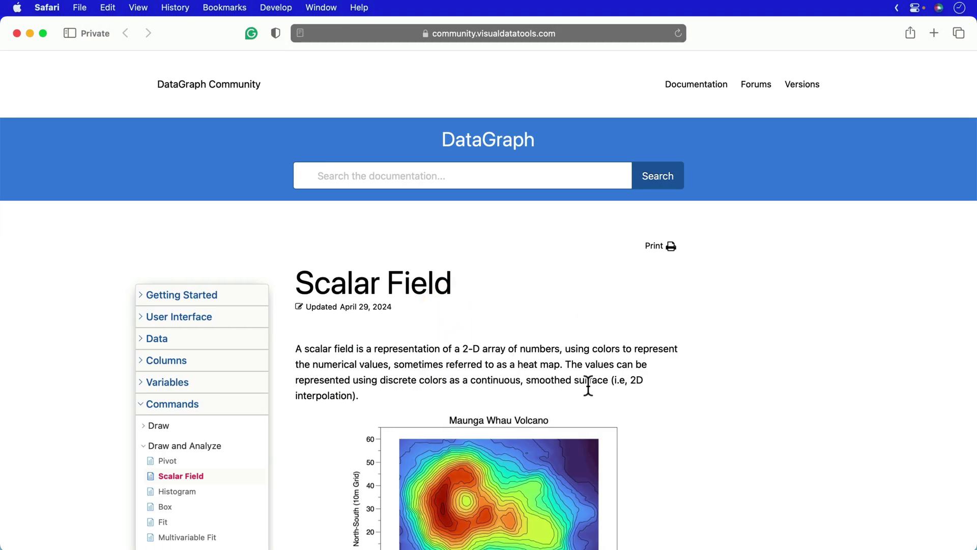
- Read the Color section of the Scalar Field help page down to the ramp examples
{"action": "scroll", "coordinate": [643, 421], "scroll_direction": "down", "scroll_amount": 3}
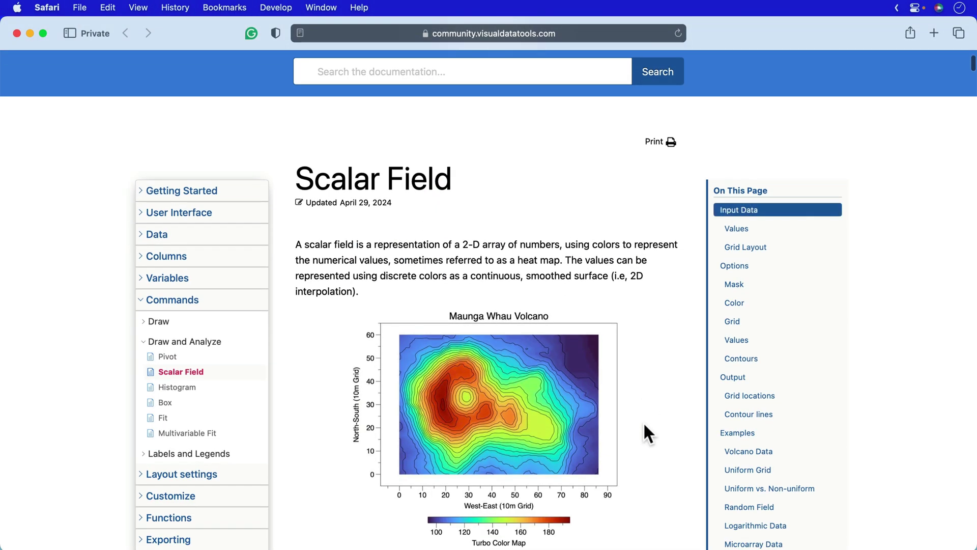
{"action": "left_click", "coordinate": [736, 306]}
{"action": "scroll", "coordinate": [667, 428], "scroll_direction": "down", "scroll_amount": 5}
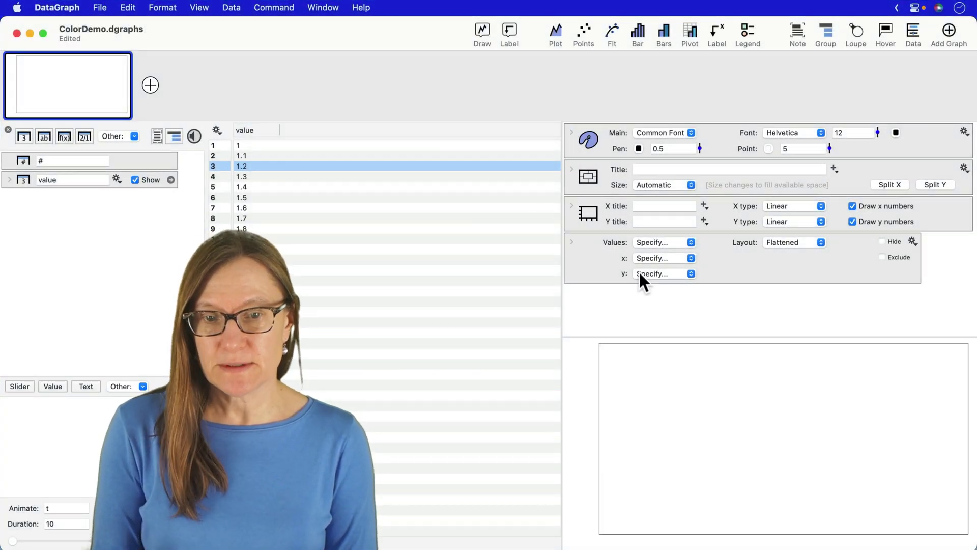
- Set the scalar field's Layout to Uniform, giving origin 0,0 and size 100,100
{"action": "left_click", "coordinate": [587, 260]}
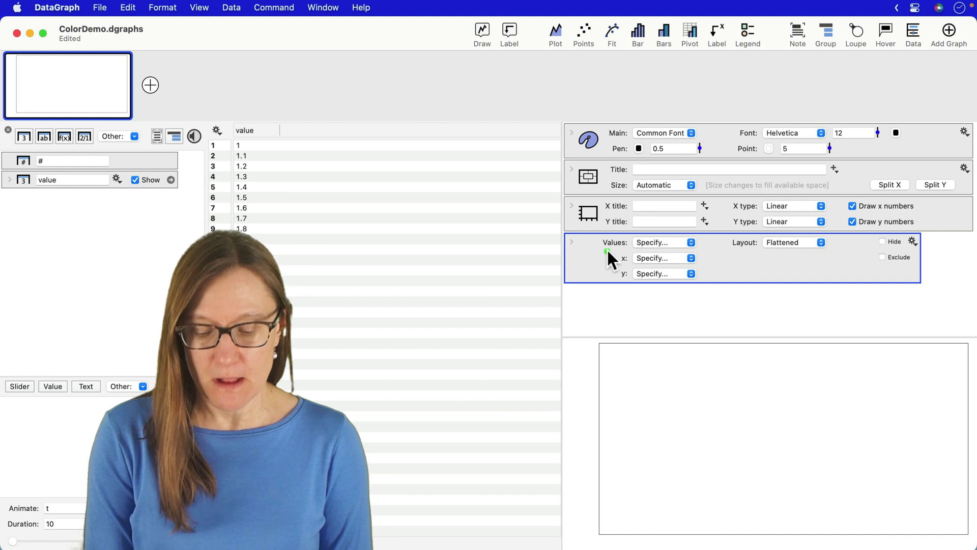
{"action": "left_click_drag", "start_coordinate": [607, 250], "coordinate": [706, 280]}
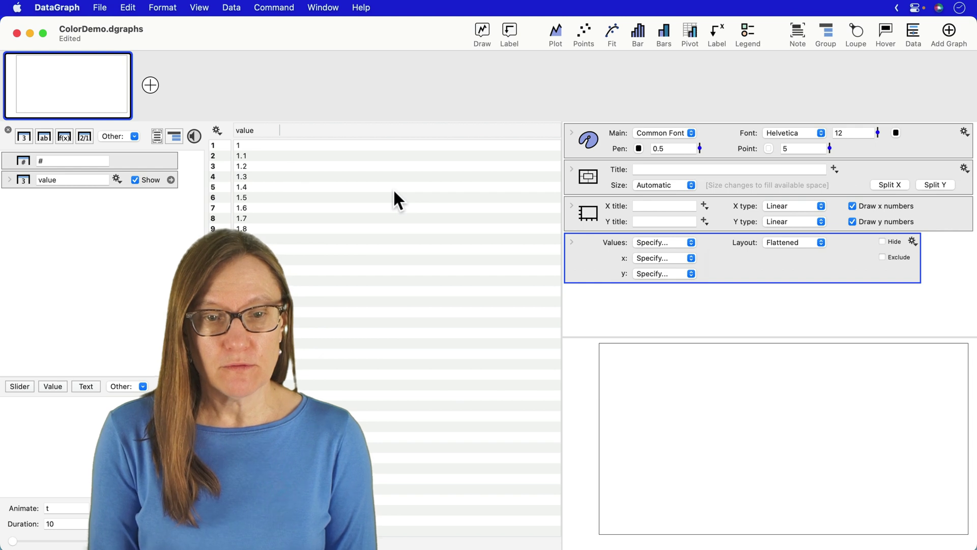
{"action": "left_click", "coordinate": [798, 241]}
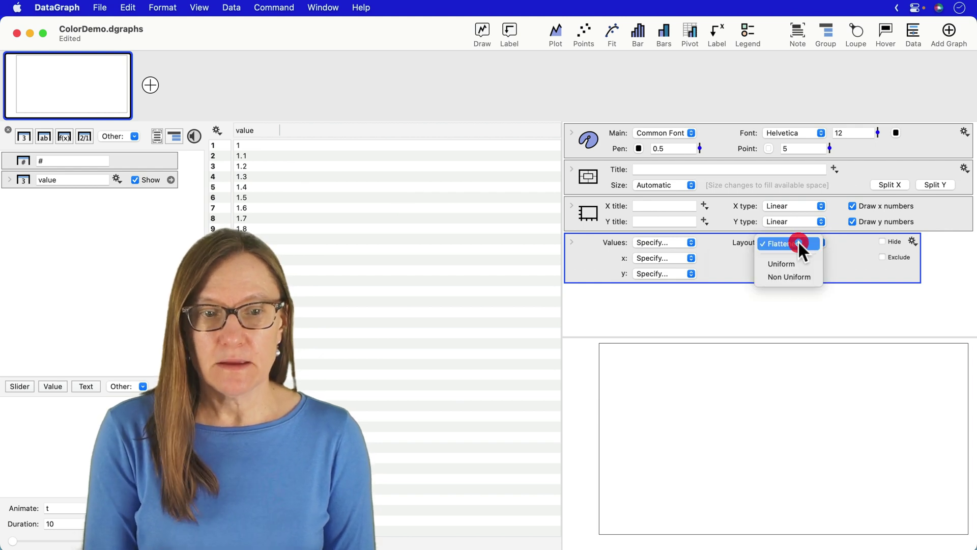
{"action": "left_click", "coordinate": [795, 262]}
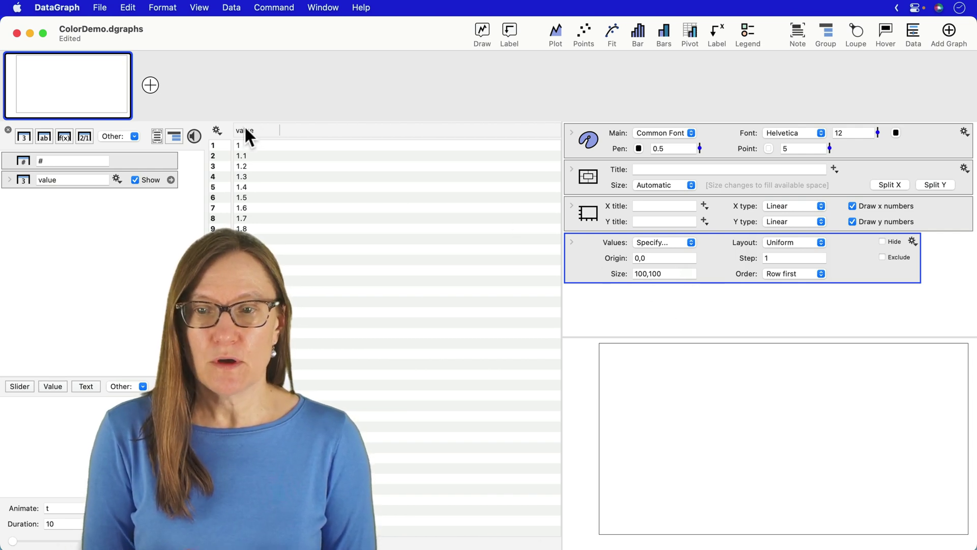
- Plot the value column on a 300,400 column-first uniform grid and enlarge the graph
{"action": "left_click_drag", "start_coordinate": [245, 130], "coordinate": [662, 244]}
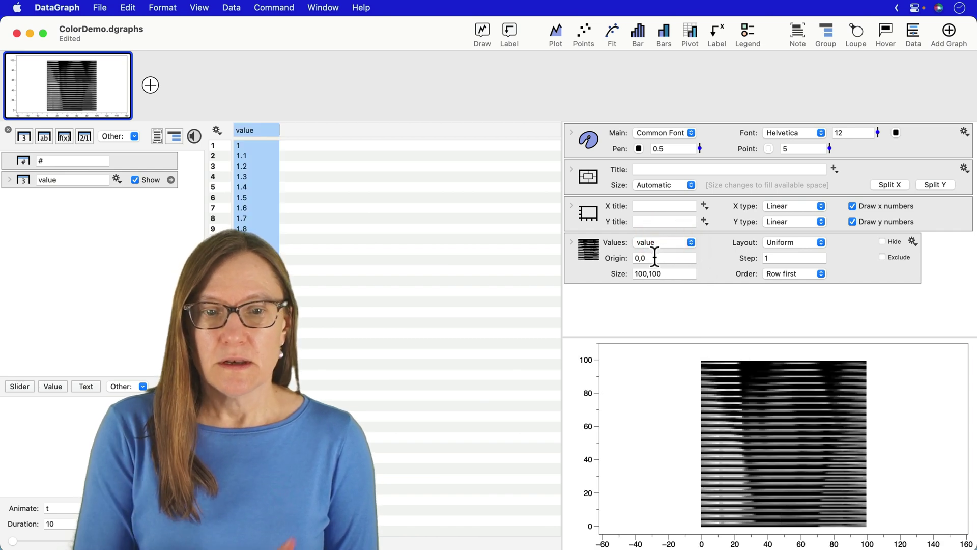
{"action": "left_click", "coordinate": [657, 258]}
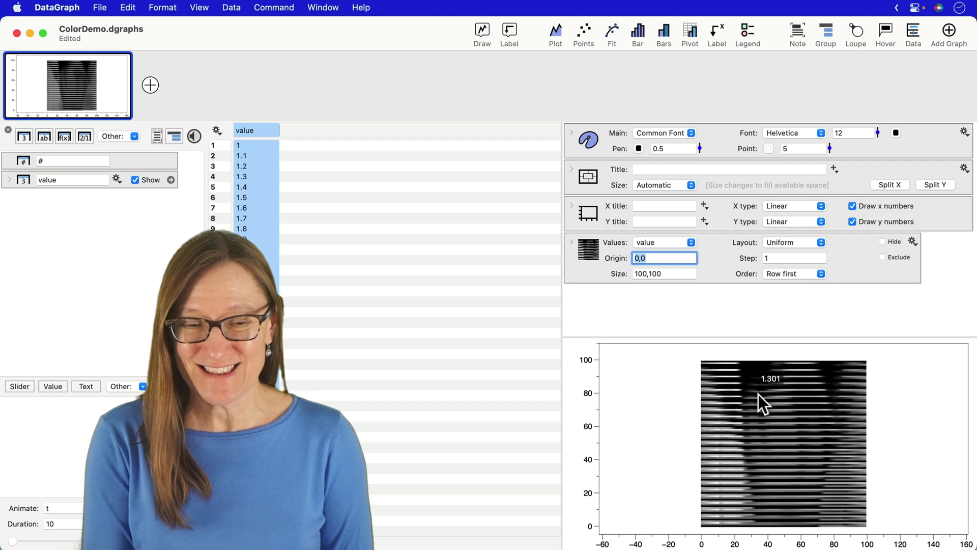
{"action": "left_click", "coordinate": [669, 272]}
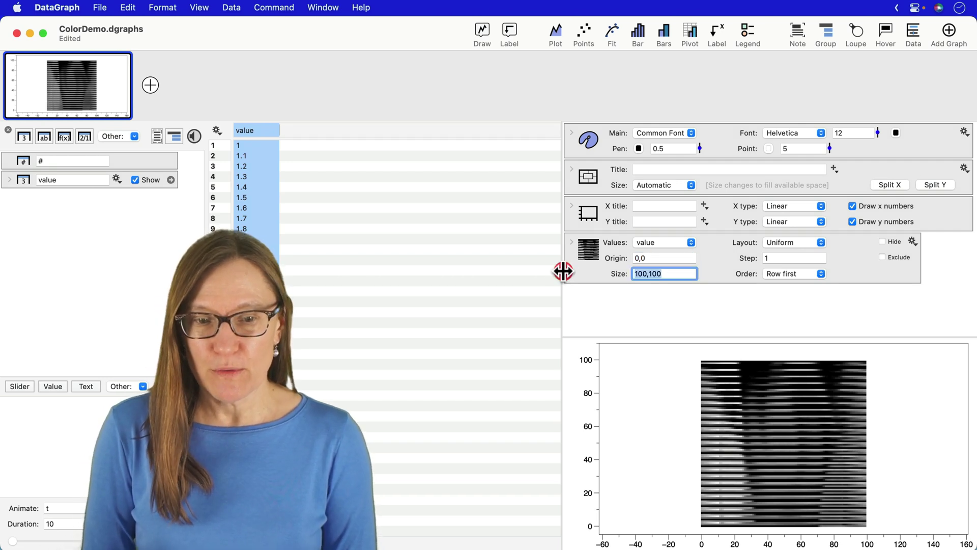
{"action": "type", "text": "300,400"}
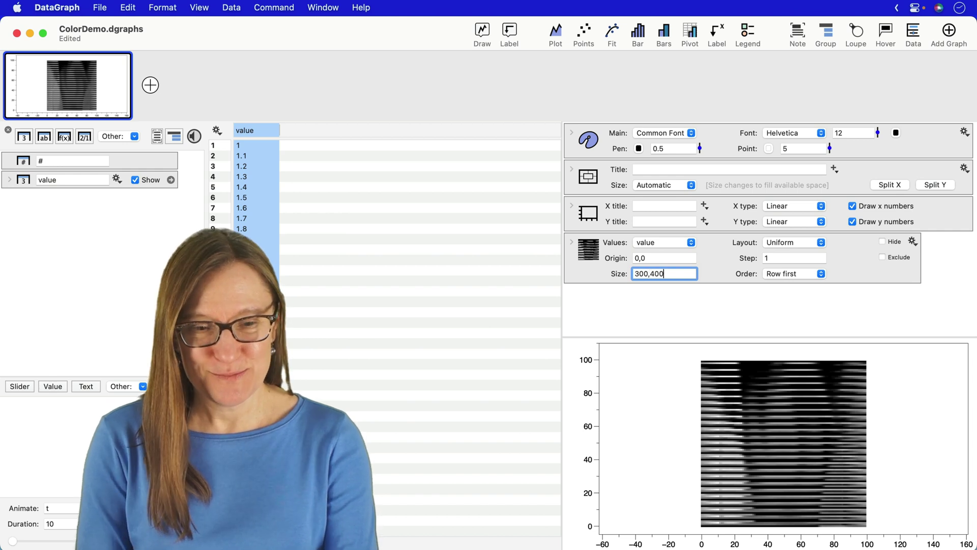
{"action": "key", "text": "Return"}
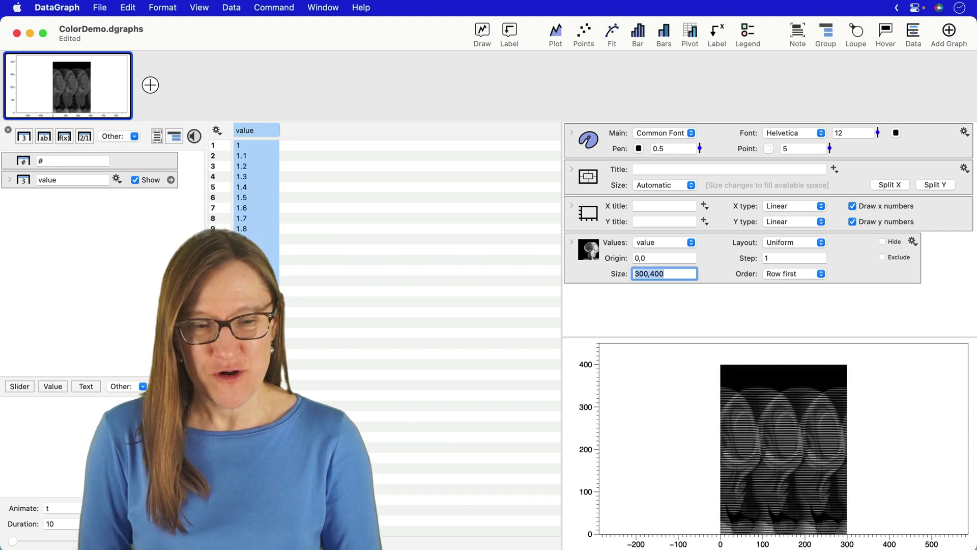
{"action": "left_click", "coordinate": [808, 271]}
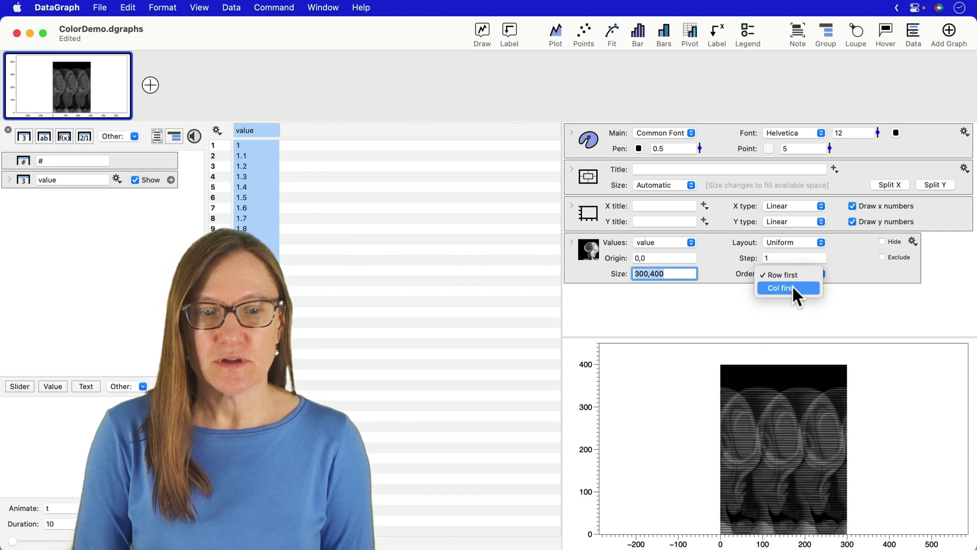
{"action": "left_click", "coordinate": [793, 288]}
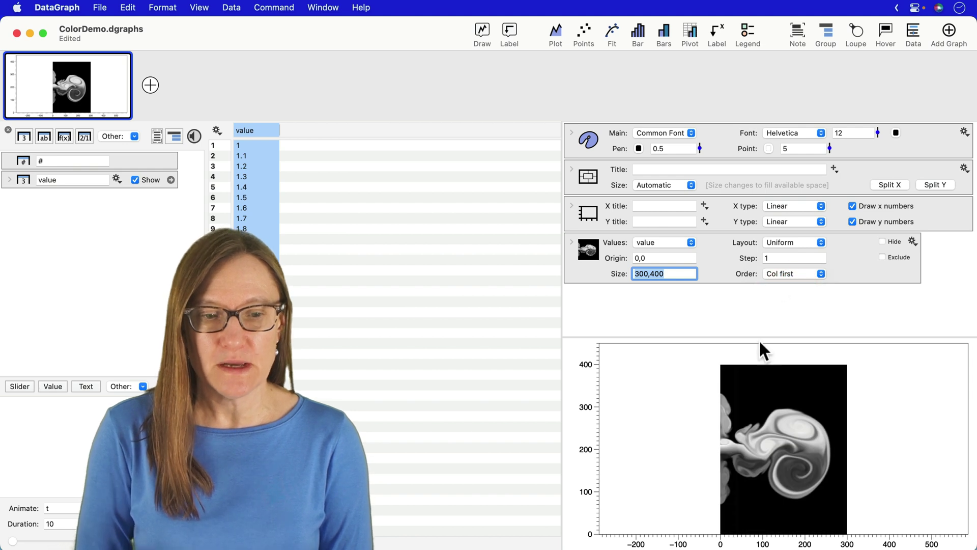
{"action": "left_click_drag", "start_coordinate": [758, 336], "coordinate": [753, 285]}
- Color the scalar field heat map with the Turbo gradient
{"action": "left_click", "coordinate": [590, 249]}
{"action": "left_click", "coordinate": [570, 242]}
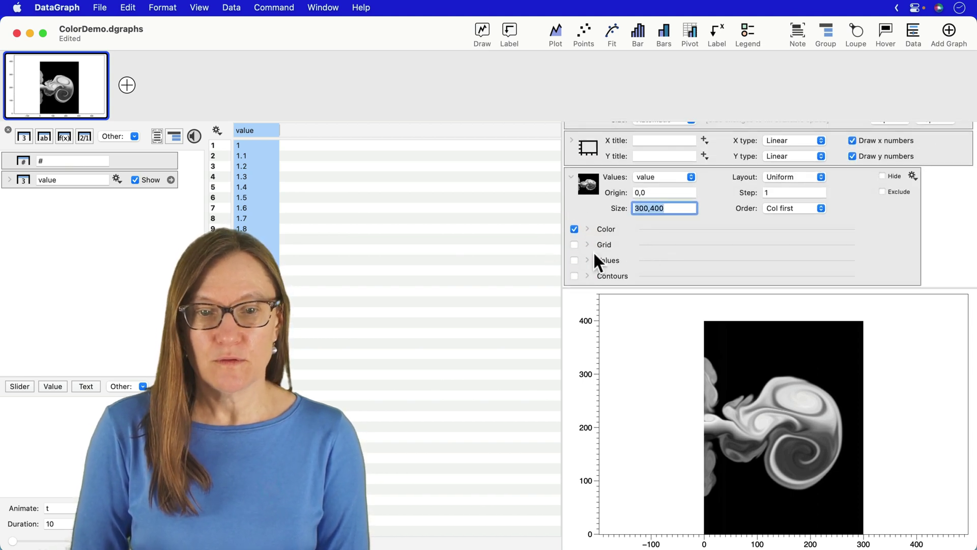
{"action": "left_click", "coordinate": [587, 228]}
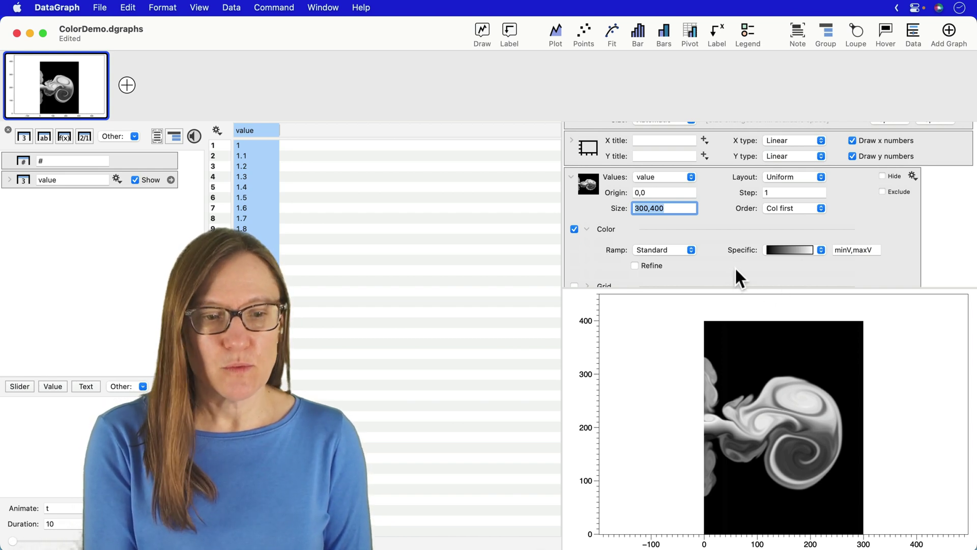
{"action": "left_click", "coordinate": [781, 257]}
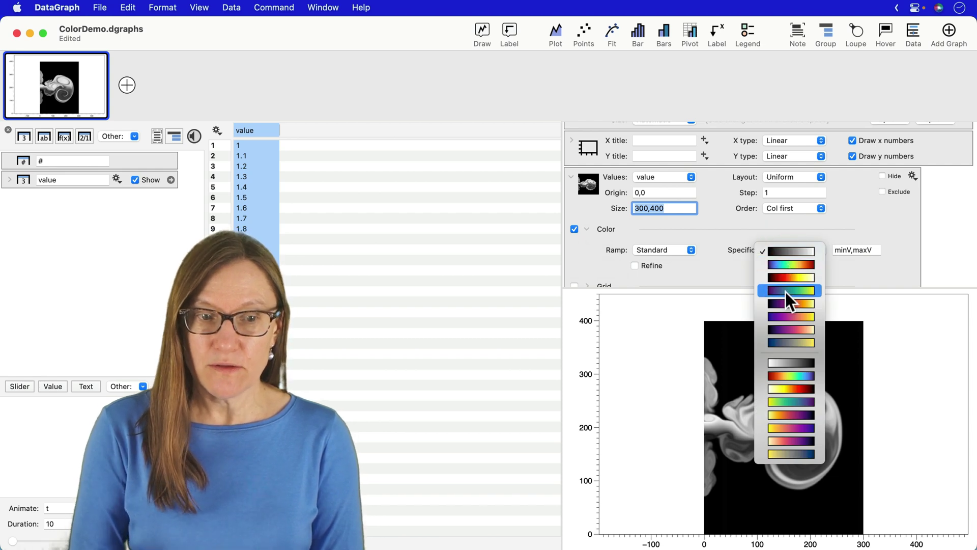
{"action": "left_click", "coordinate": [787, 263]}
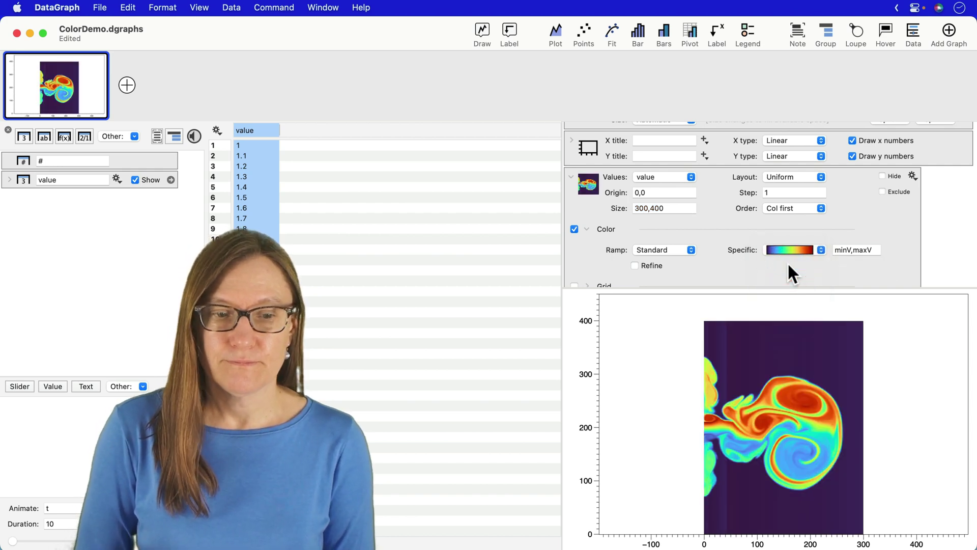
{"action": "scroll", "coordinate": [949, 202], "scroll_direction": "up", "scroll_amount": 2}
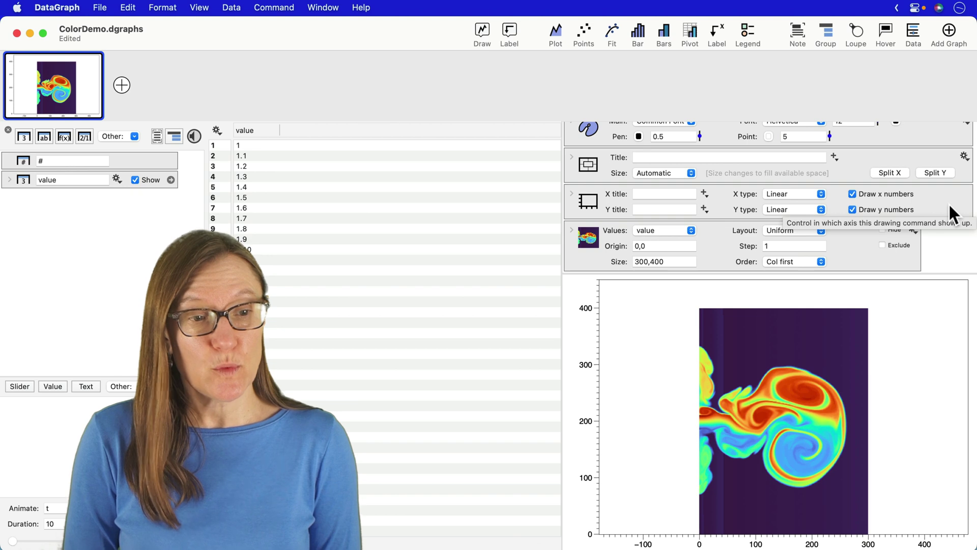
- Toggle Force Aspect Ratio off and back on at 1 in the axis settings
{"action": "left_click", "coordinate": [572, 188]}
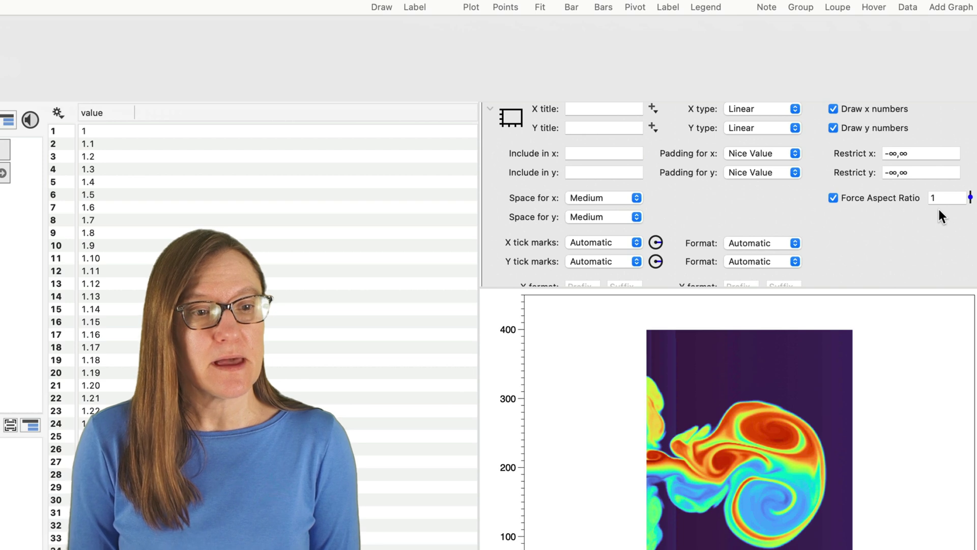
{"action": "scroll", "coordinate": [828, 222], "scroll_direction": "up", "scroll_amount": 2}
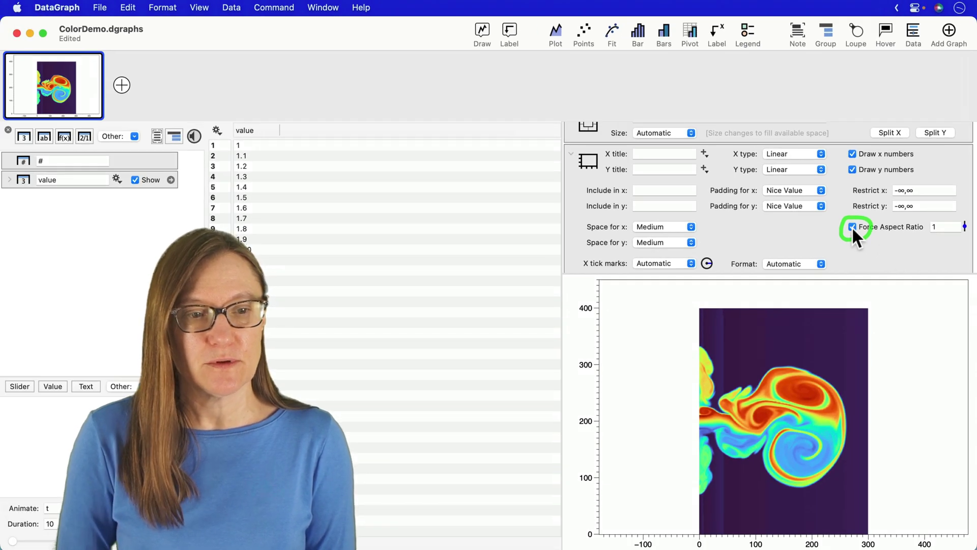
{"action": "left_click", "coordinate": [851, 227]}
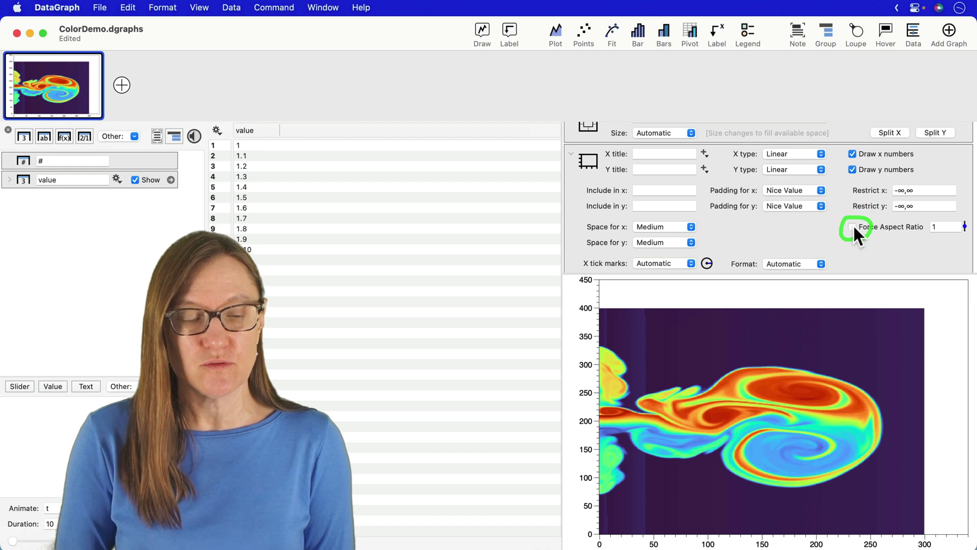
{"action": "left_click", "coordinate": [854, 224]}
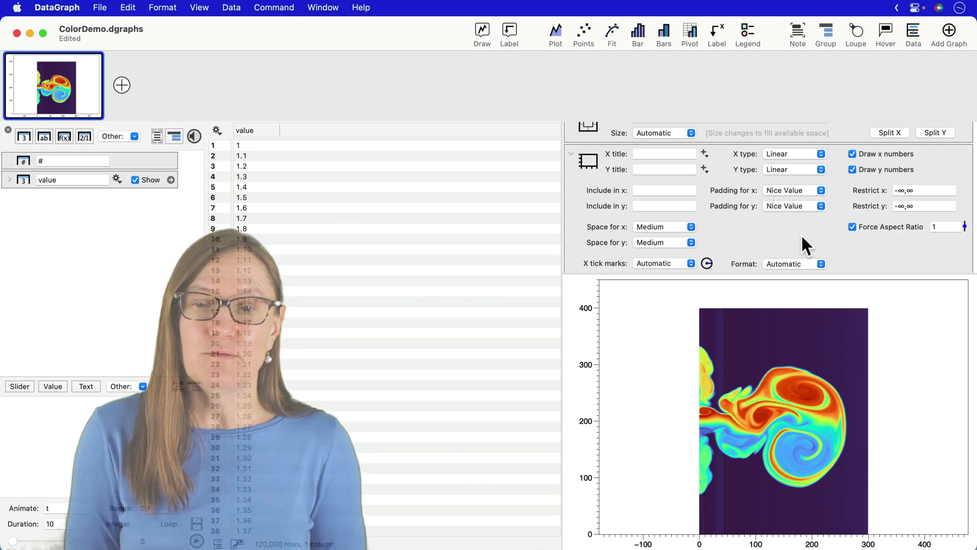
- Open the gear action menu of the heat-map plot command
{"action": "left_click", "coordinate": [233, 7]}
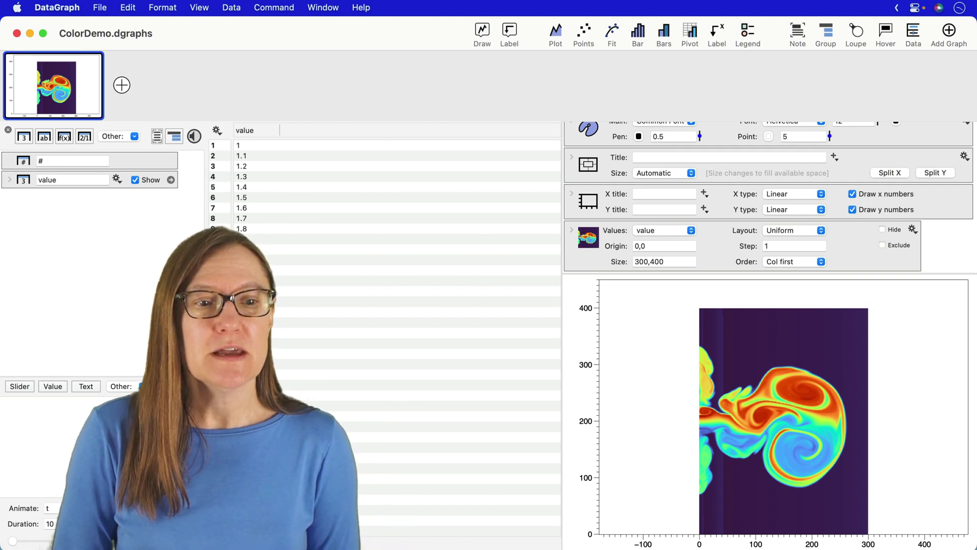
{"action": "left_click", "coordinate": [912, 228]}
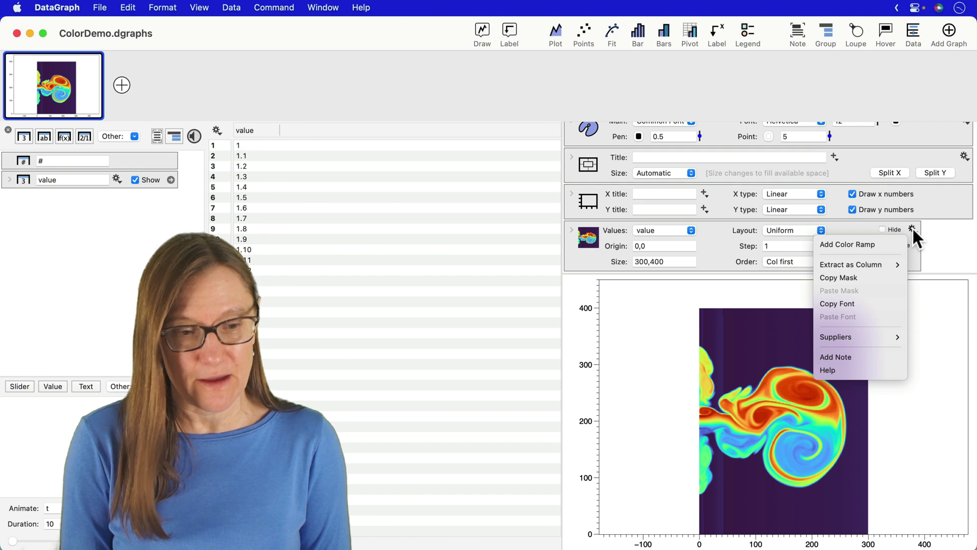
- Add an Intensity color ramp bar and view the yellow-to-blue graph version
{"action": "left_click", "coordinate": [874, 244]}
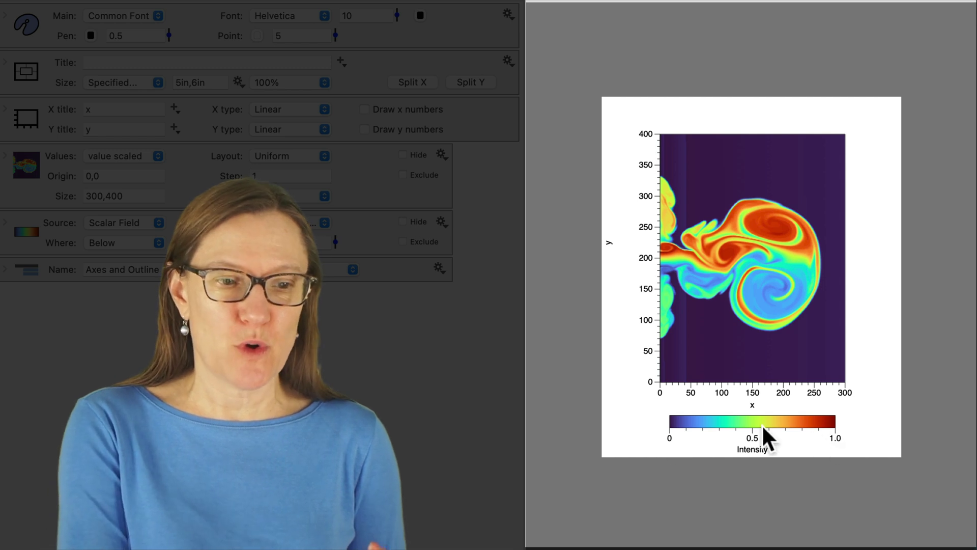
{"action": "left_click", "coordinate": [696, 430]}
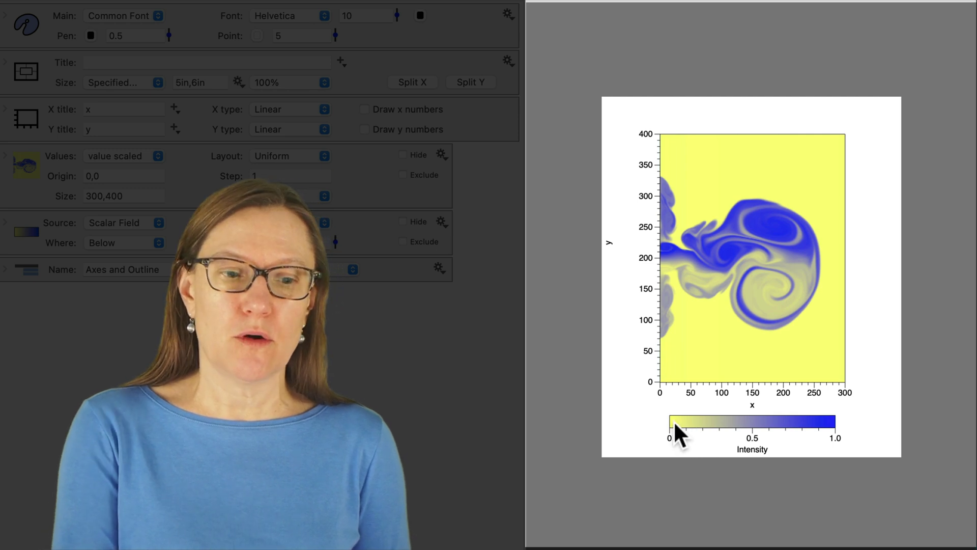
- View the blue-white-red plot, then add a new color ramp variable named Y2B
{"action": "left_click", "coordinate": [825, 423]}
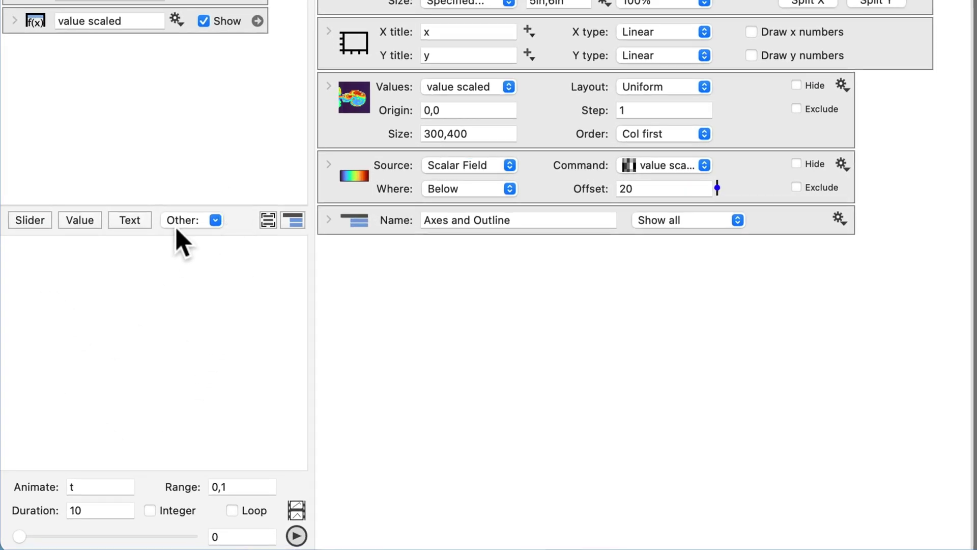
{"action": "left_click", "coordinate": [202, 220]}
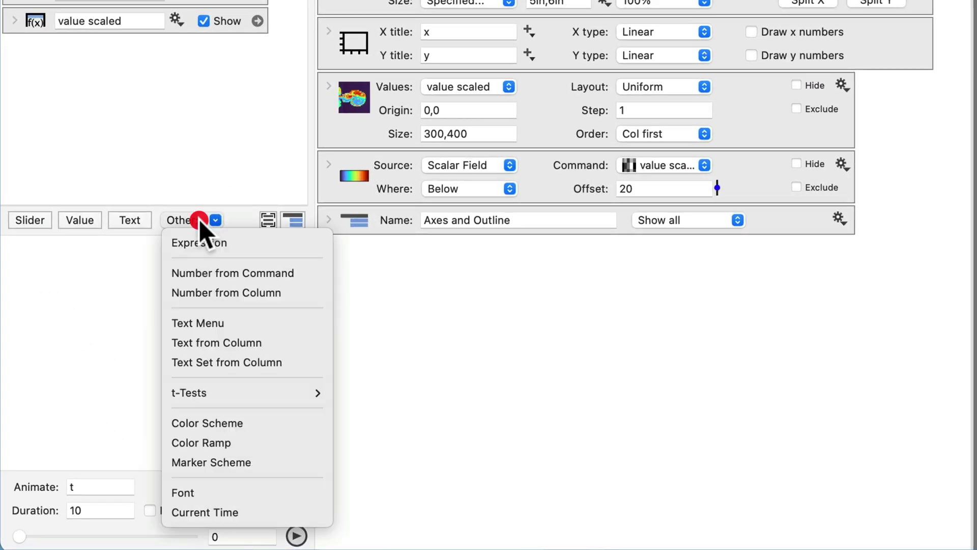
{"action": "left_click", "coordinate": [204, 441]}
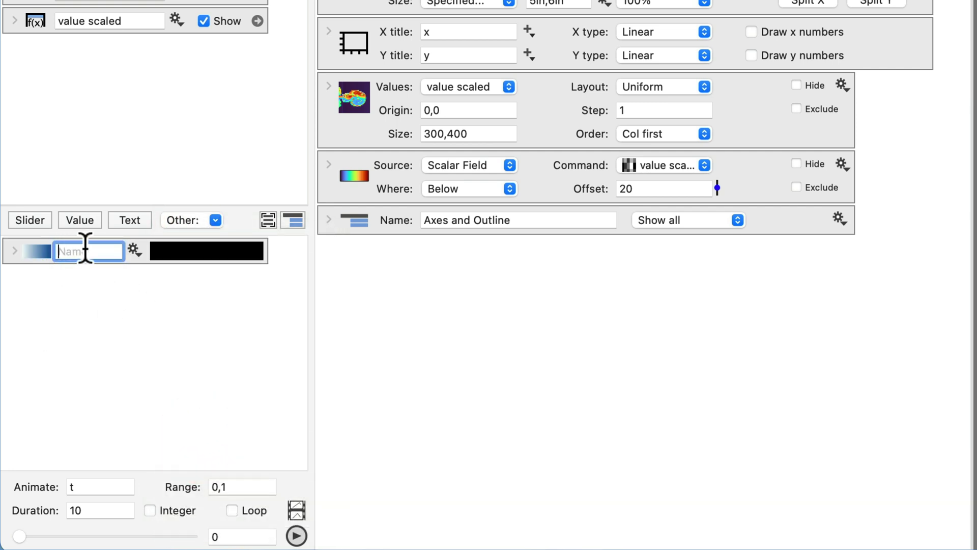
{"action": "type", "text": "Y2B"}
{"action": "left_click", "coordinate": [86, 283]}
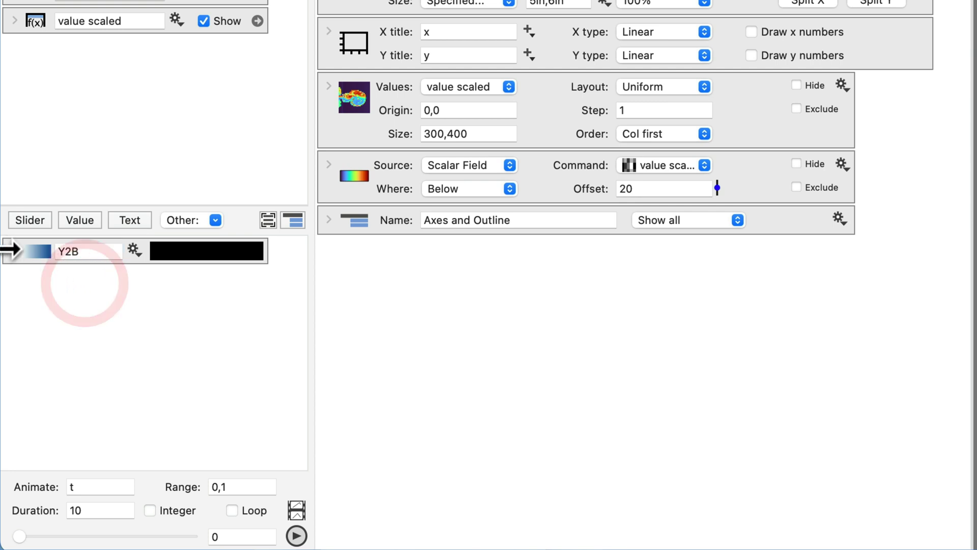
- Expand the Y2B ramp's settings and bring up its color picker
{"action": "left_click", "coordinate": [15, 250]}
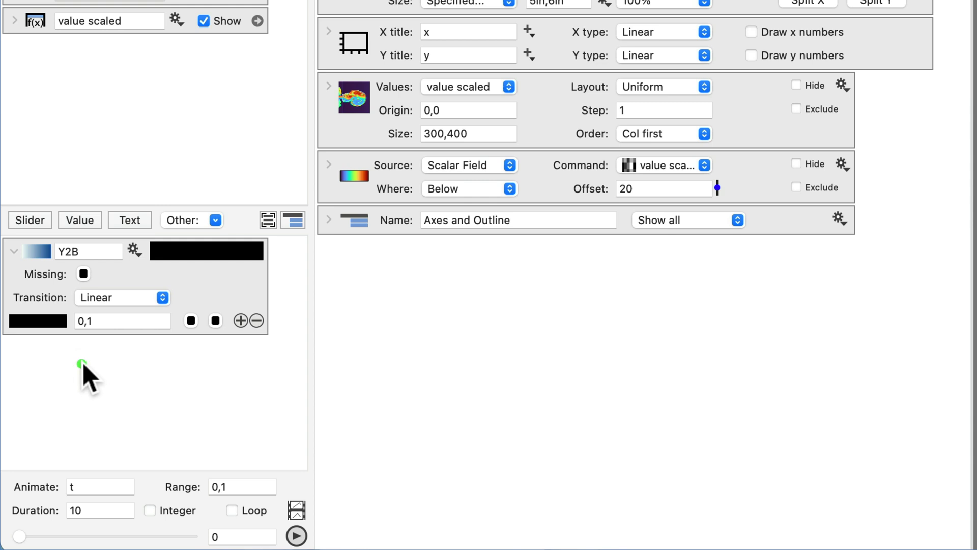
{"action": "left_click", "coordinate": [89, 332]}
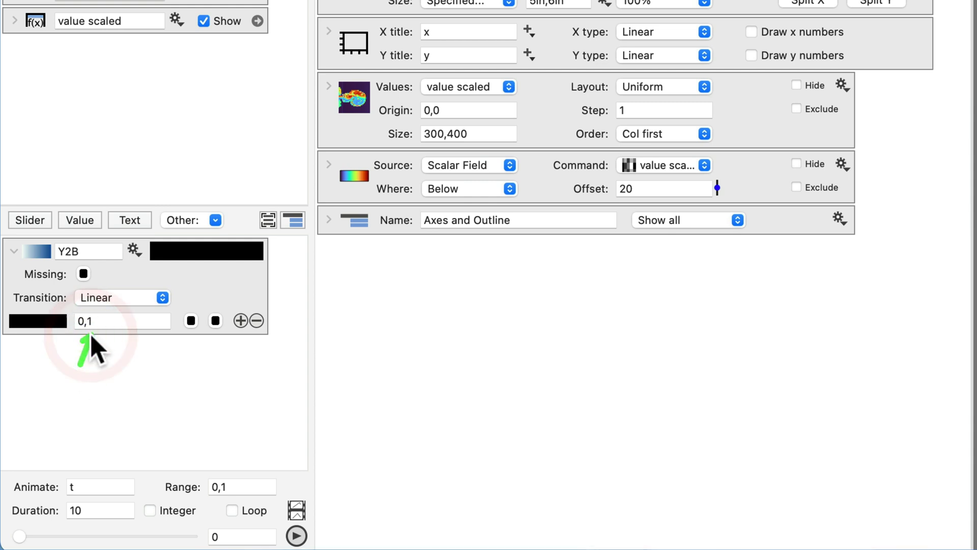
{"action": "left_click", "coordinate": [193, 331]}
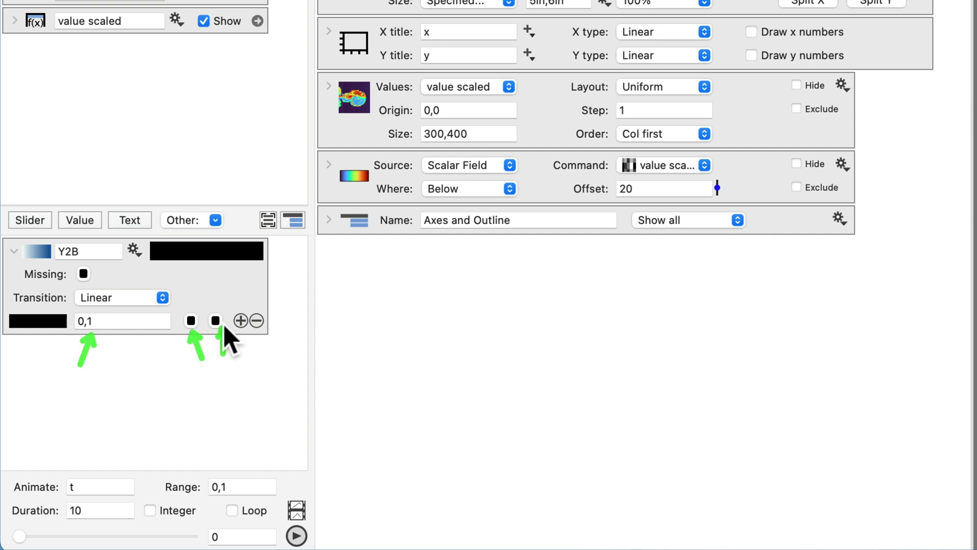
{"action": "left_click", "coordinate": [217, 323]}
- Make the Y2B ramp yellow at 0 and blue at 1, then collapse its row
{"action": "left_click", "coordinate": [191, 321]}
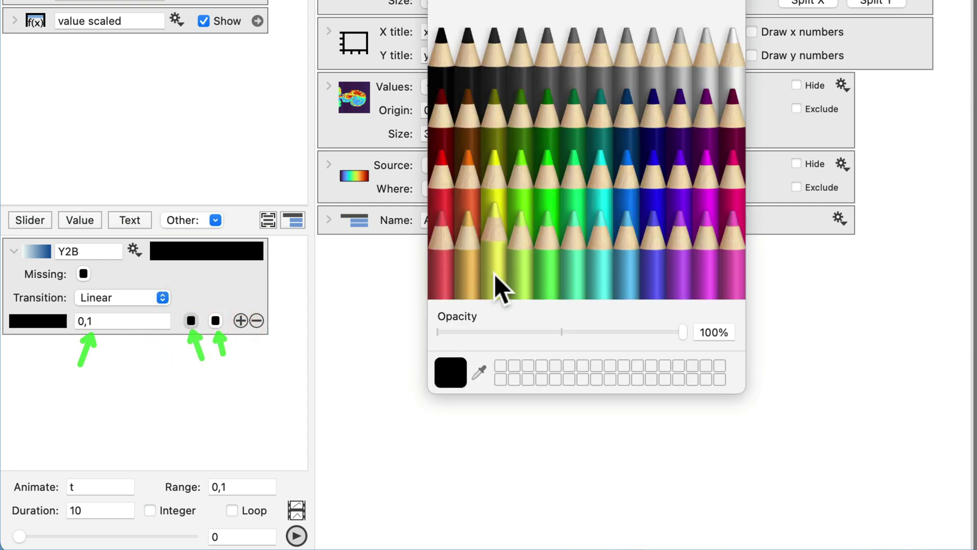
{"action": "left_click", "coordinate": [493, 274]}
{"action": "left_click", "coordinate": [215, 320]}
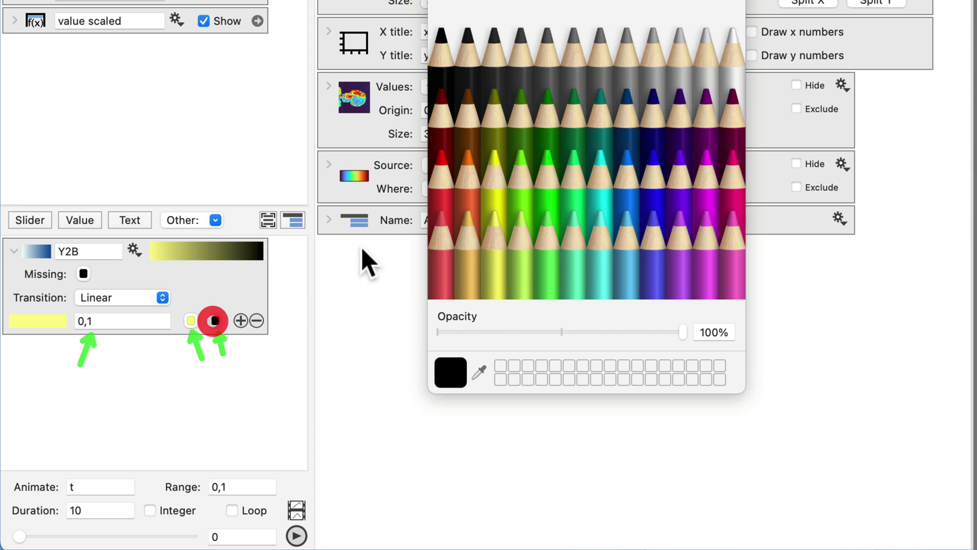
{"action": "left_click", "coordinate": [655, 195]}
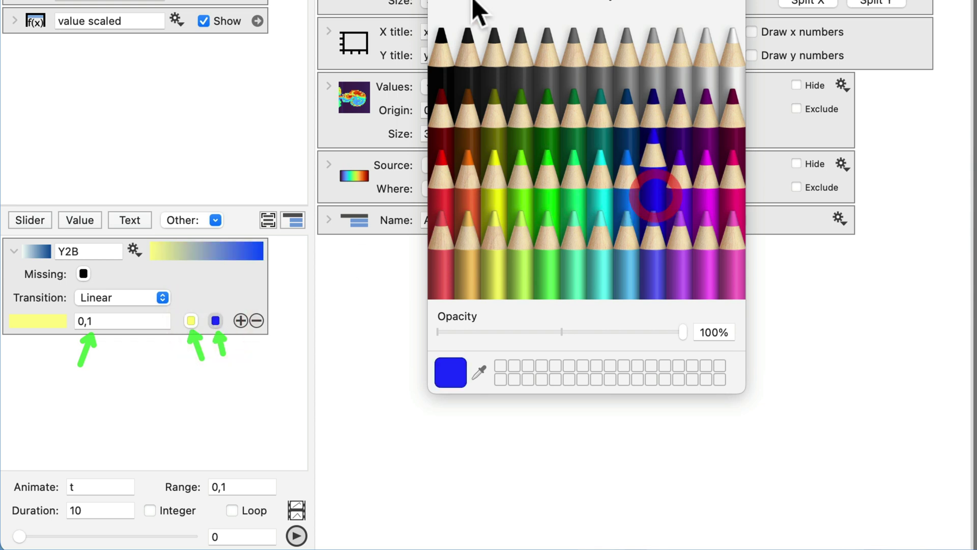
{"action": "key", "text": "Escape"}
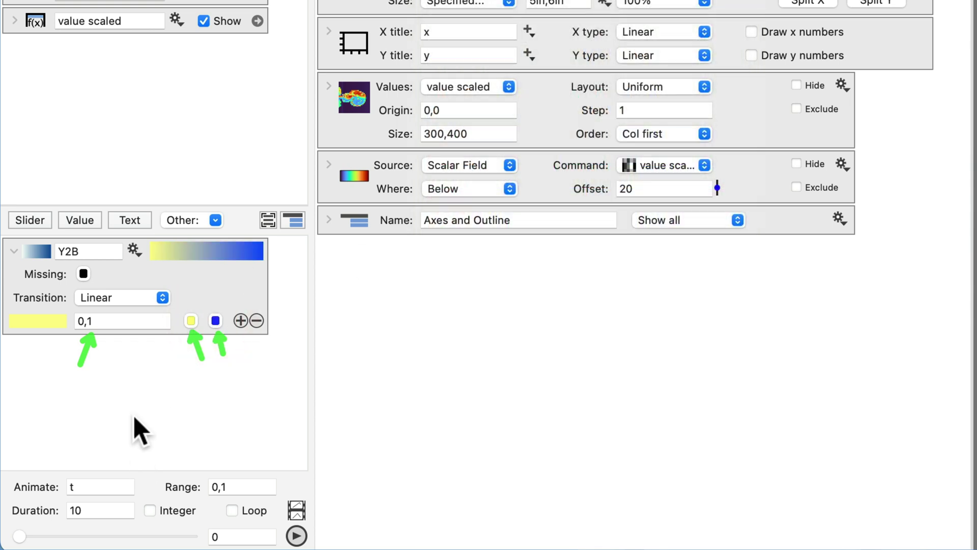
{"action": "left_click", "coordinate": [133, 416]}
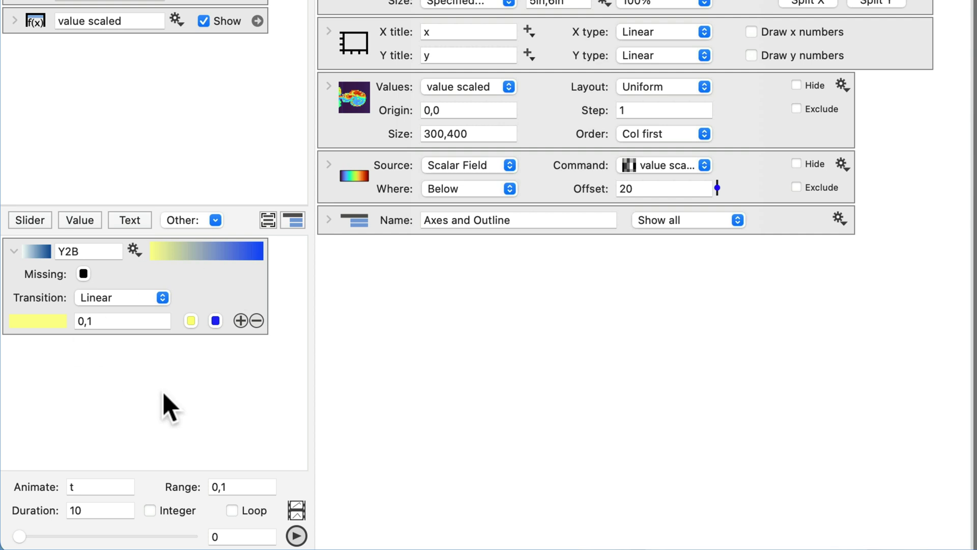
{"action": "mouse_move", "coordinate": [205, 393]}
{"action": "left_mouse_down"}
{"action": "mouse_move", "coordinate": [169, 279]}
{"action": "mouse_move", "coordinate": [246, 270]}
{"action": "mouse_move", "coordinate": [150, 269]}
{"action": "left_mouse_up"}
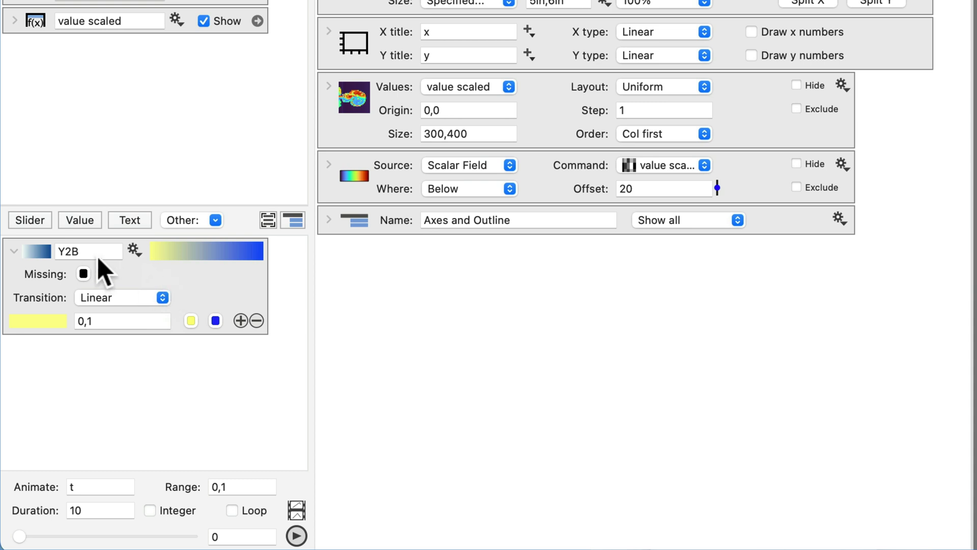
{"action": "left_click", "coordinate": [13, 253]}
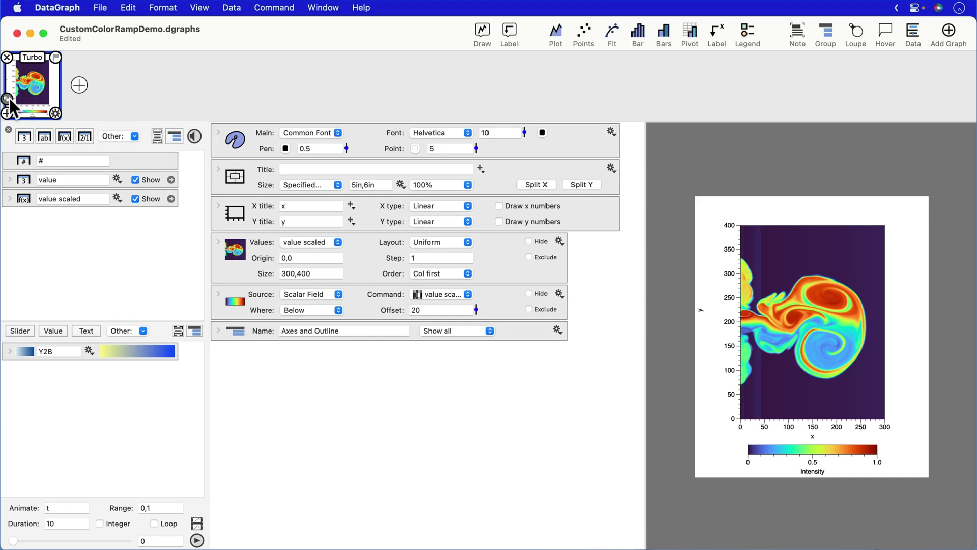
- Duplicate the Turbo graph and switch the copy's heat-map ramp to Y2B
{"action": "left_click", "coordinate": [7, 99]}
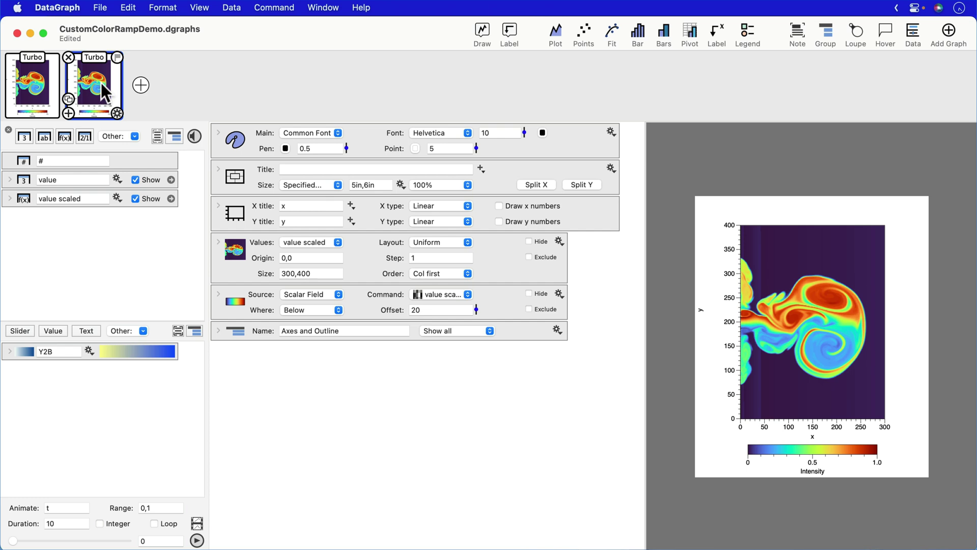
{"action": "left_click", "coordinate": [219, 241]}
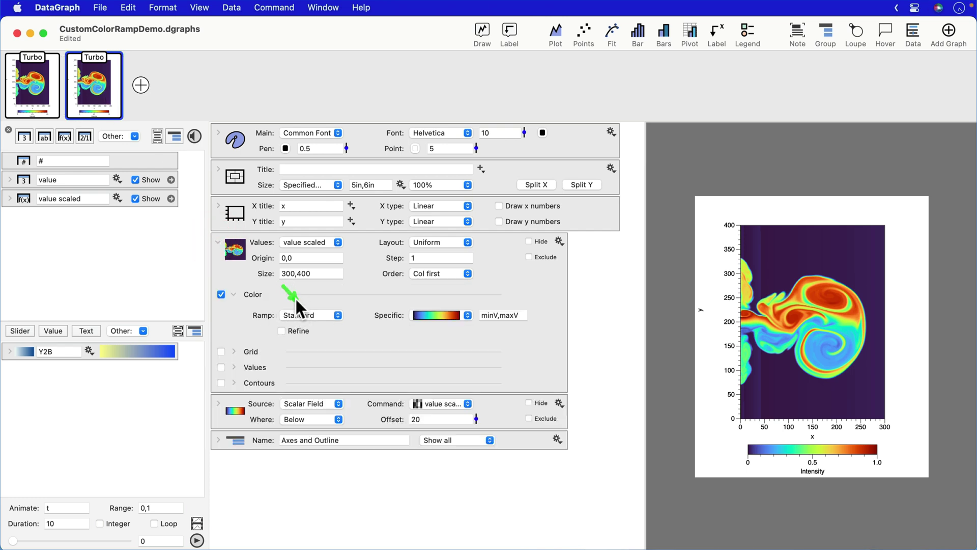
{"action": "left_click", "coordinate": [311, 315]}
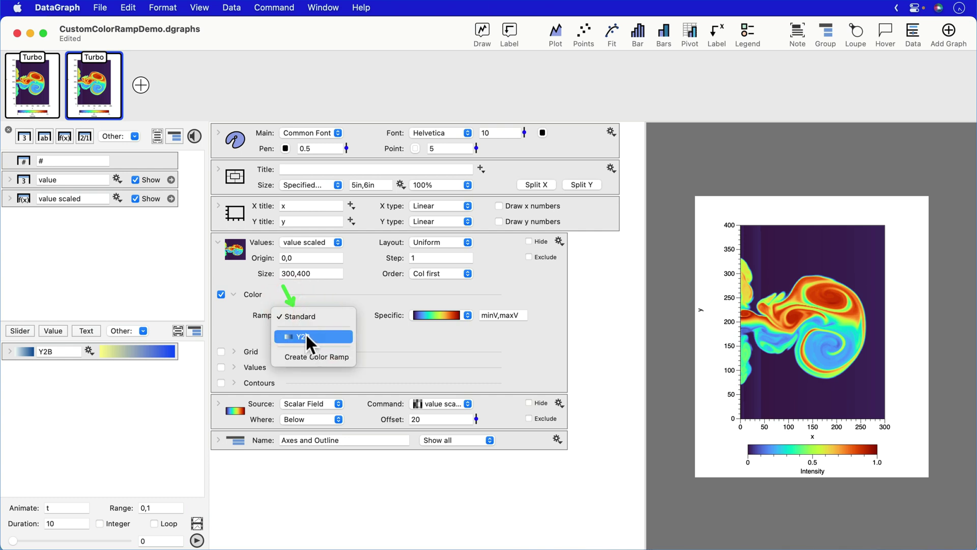
{"action": "left_click", "coordinate": [307, 337]}
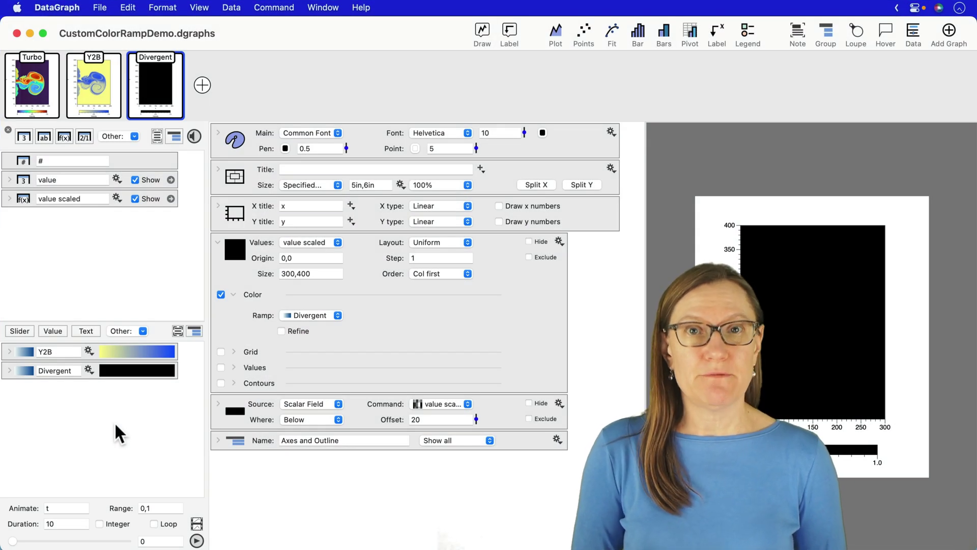
- Expand the Divergent colour ramp and add a second colour stop row
{"action": "left_click", "coordinate": [32, 369]}
{"action": "mouse_move", "coordinate": [176, 87]}
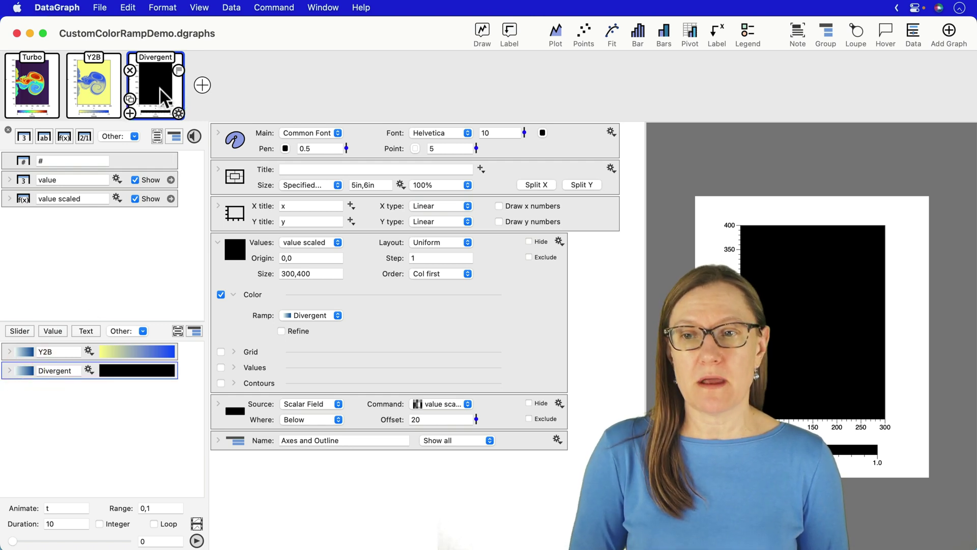
{"action": "left_click", "coordinate": [10, 367]}
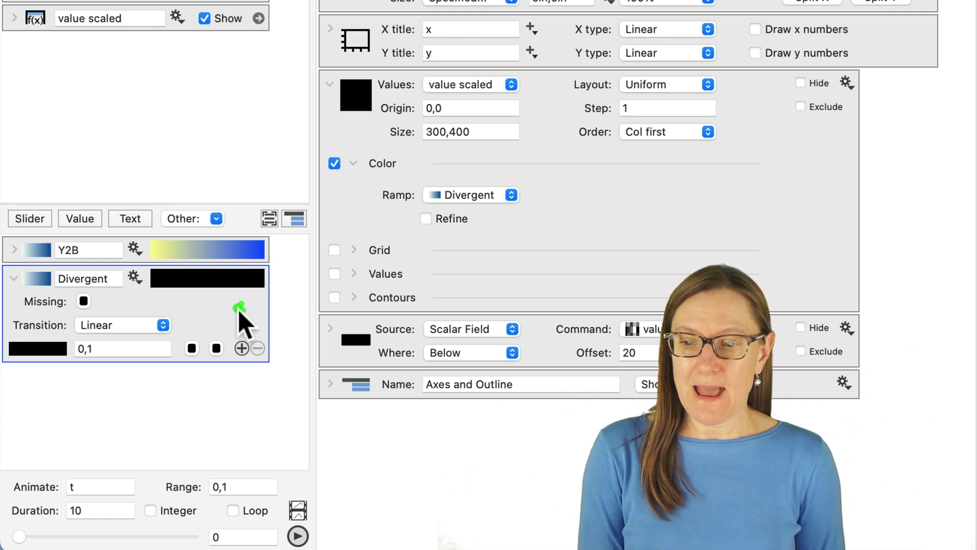
{"action": "left_click", "coordinate": [241, 331]}
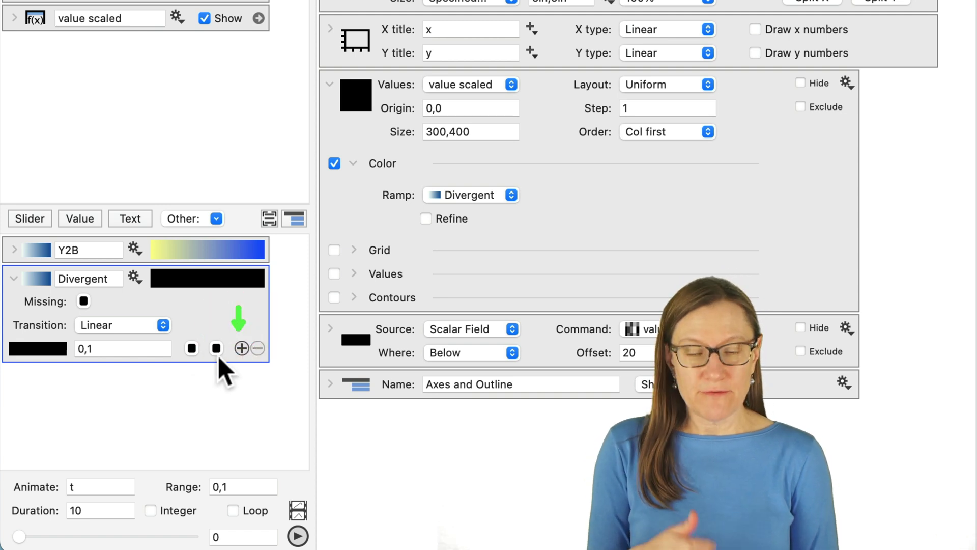
{"action": "left_click", "coordinate": [241, 349]}
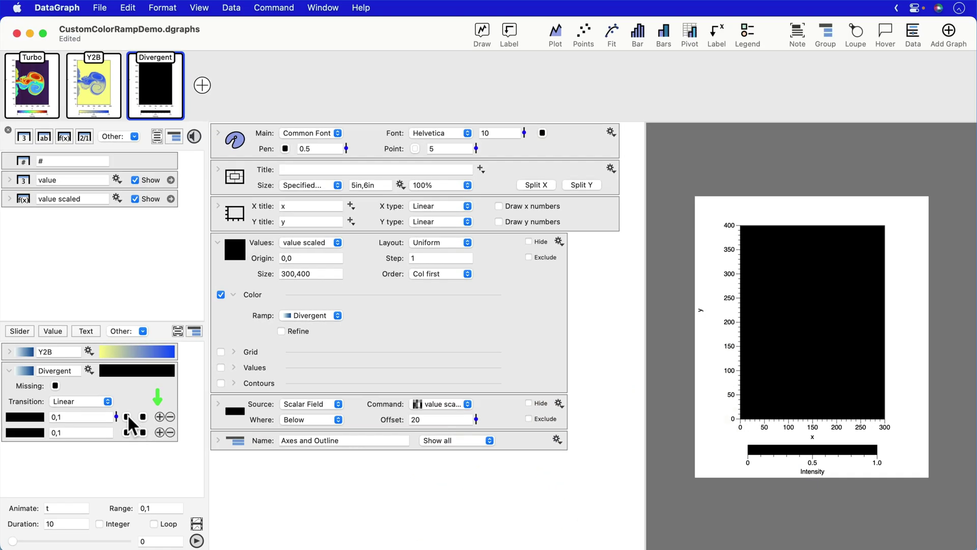
- Colour the first Divergent stop blue and the lower stop red
{"action": "left_click", "coordinate": [127, 416]}
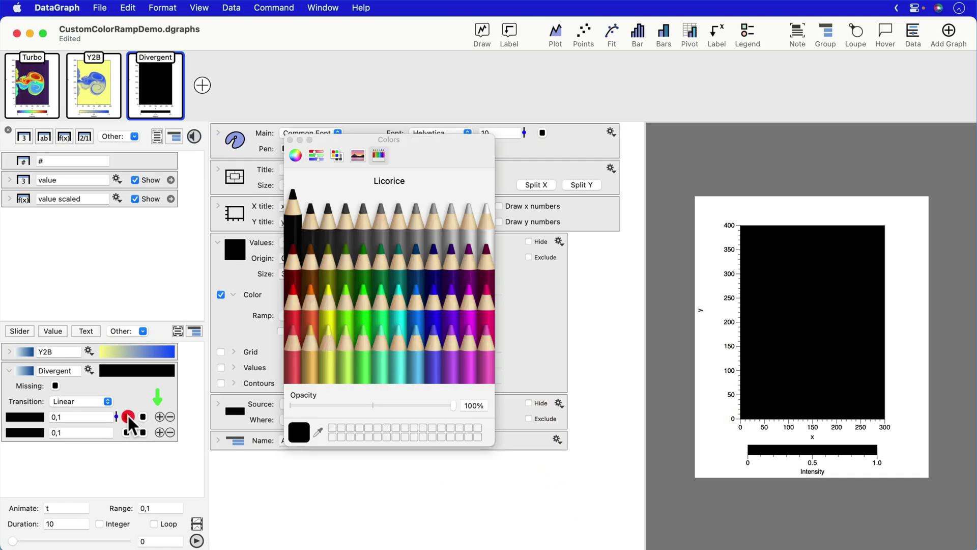
{"action": "left_click", "coordinate": [433, 316]}
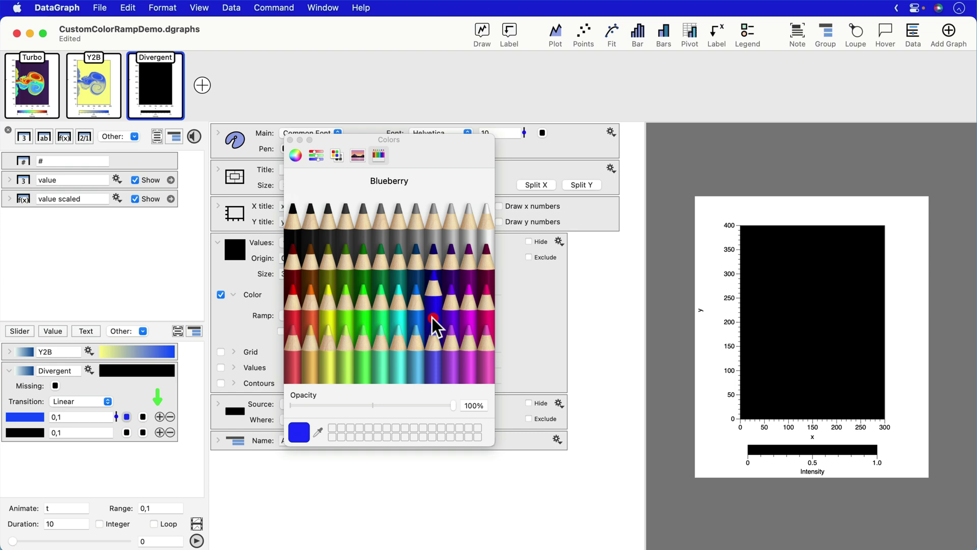
{"action": "left_click", "coordinate": [142, 431]}
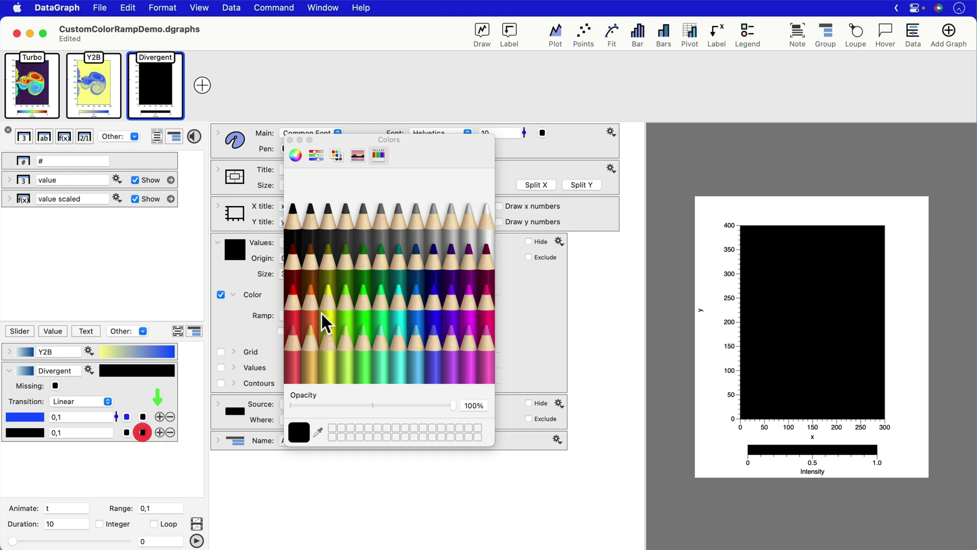
{"action": "left_click", "coordinate": [296, 306]}
{"action": "left_click", "coordinate": [128, 464]}
- Make the stops' middle colours silver and pale instead of black, then select the stop boundary
{"action": "left_click", "coordinate": [143, 417]}
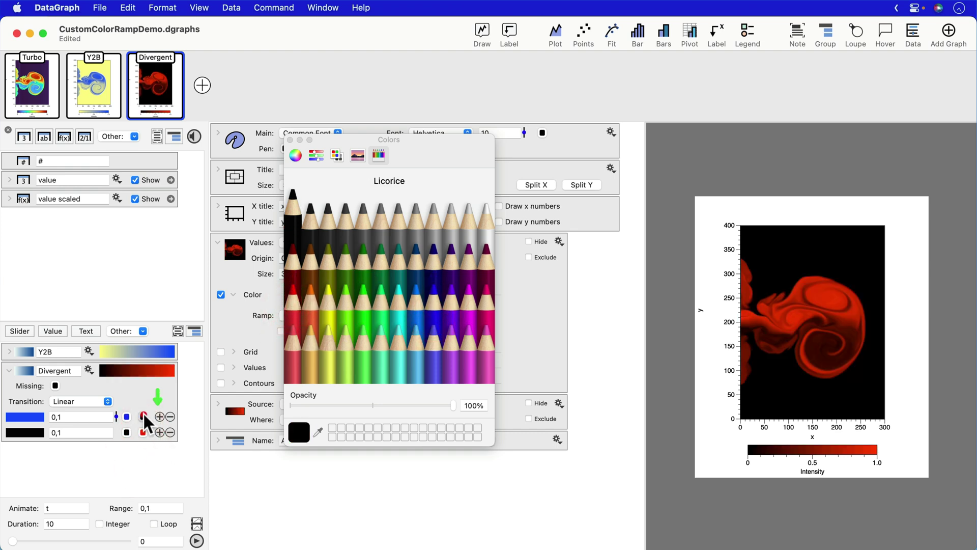
{"action": "left_click", "coordinate": [468, 230]}
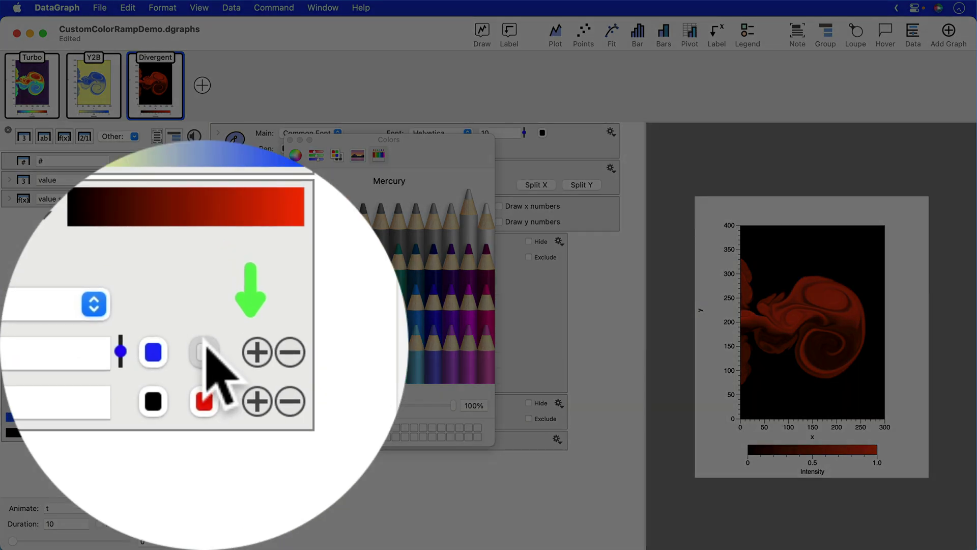
{"action": "left_click", "coordinate": [125, 432]}
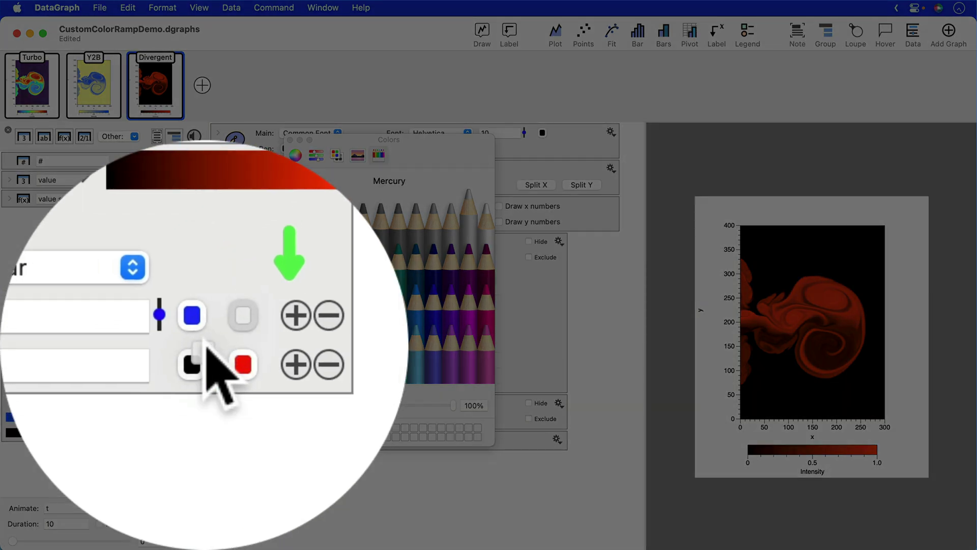
{"action": "left_click", "coordinate": [206, 345]}
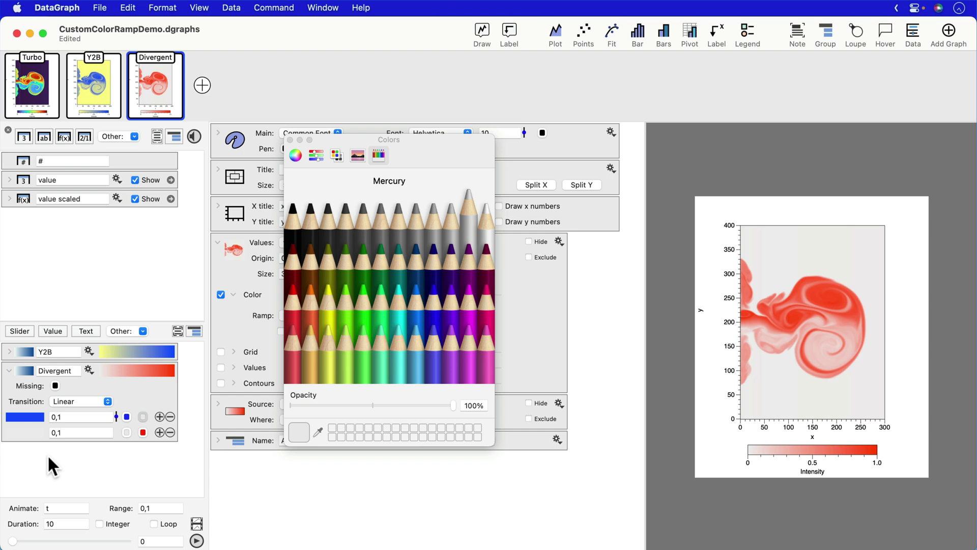
{"action": "left_click", "coordinate": [63, 417]}
{"action": "left_click", "coordinate": [116, 415]}
- Shift the boundary between the Divergent stops to 0.98
{"action": "left_click_drag", "start_coordinate": [117, 425], "coordinate": [114, 443]}
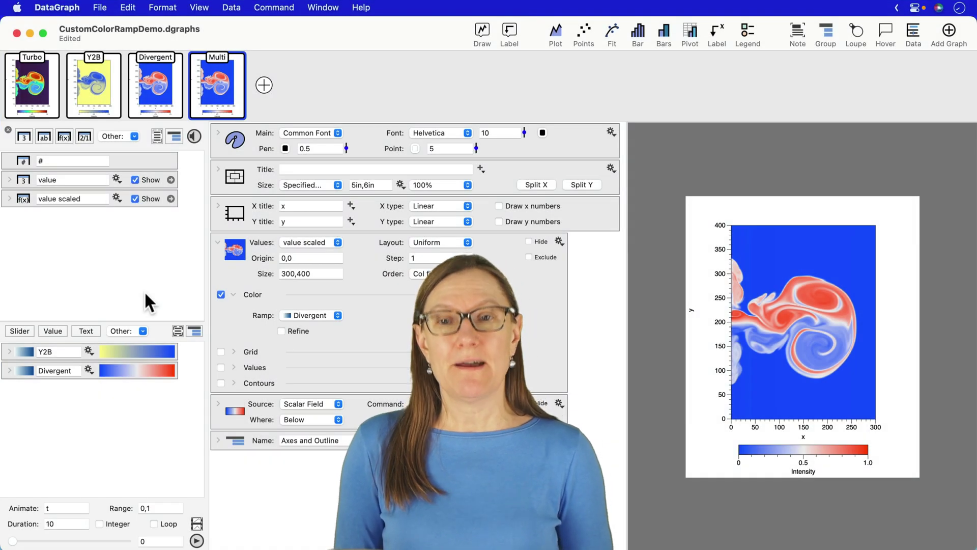
- Copy the Divergent ramp, give the copy four stops, and make it the Multi heat map's ramp
{"action": "mouse_move", "coordinate": [194, 94]}
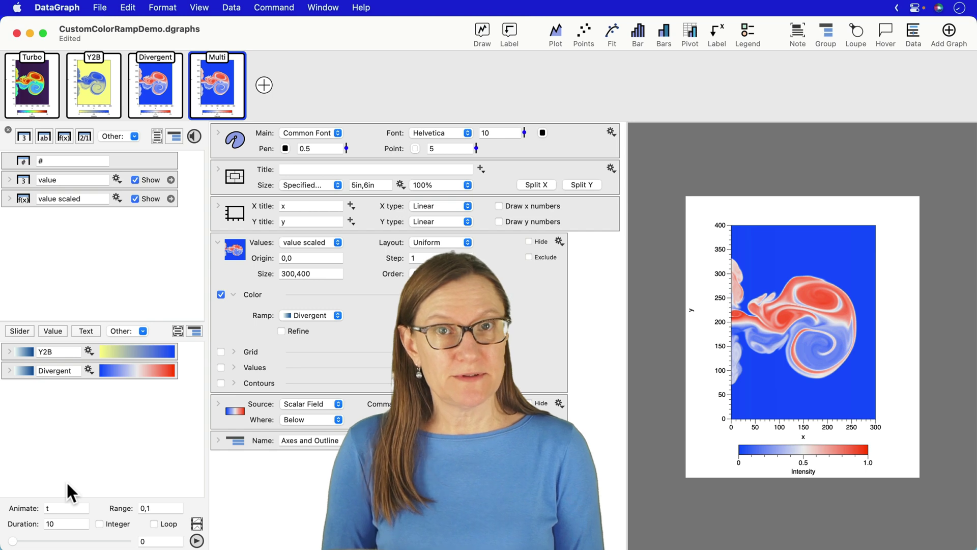
{"action": "left_click", "coordinate": [23, 371]}
{"action": "left_click_drag", "start_coordinate": [24, 368], "coordinate": [30, 400]}
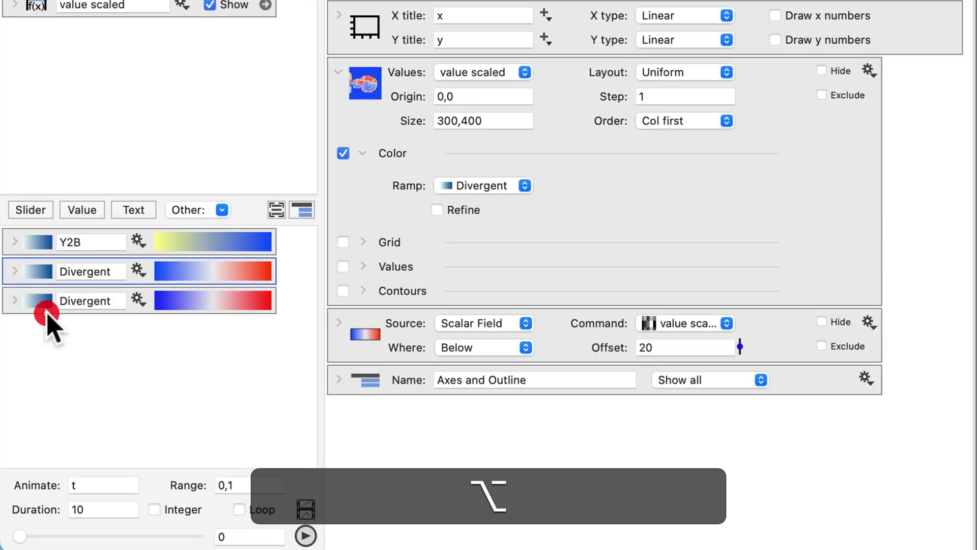
{"action": "left_click", "coordinate": [16, 302]}
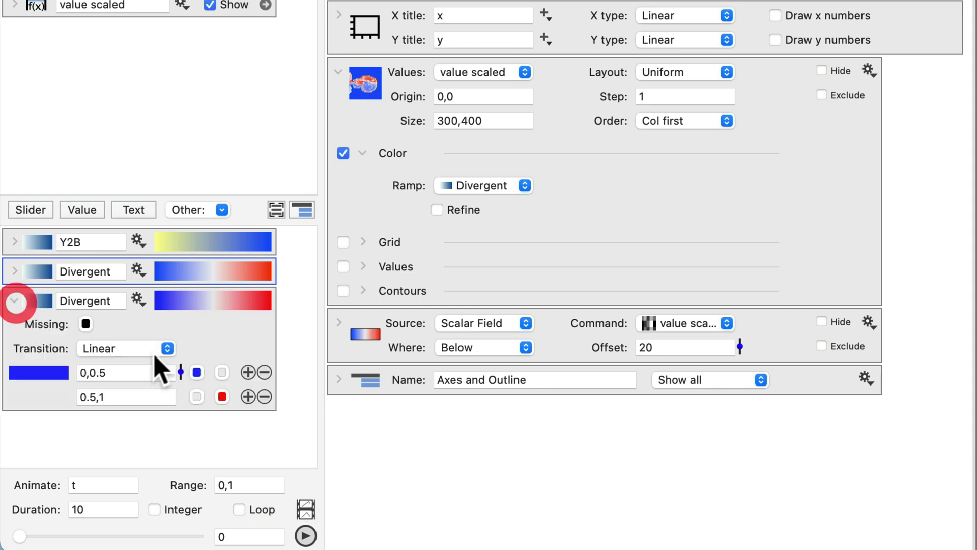
{"action": "left_click", "coordinate": [248, 396]}
{"action": "left_click", "coordinate": [247, 398]}
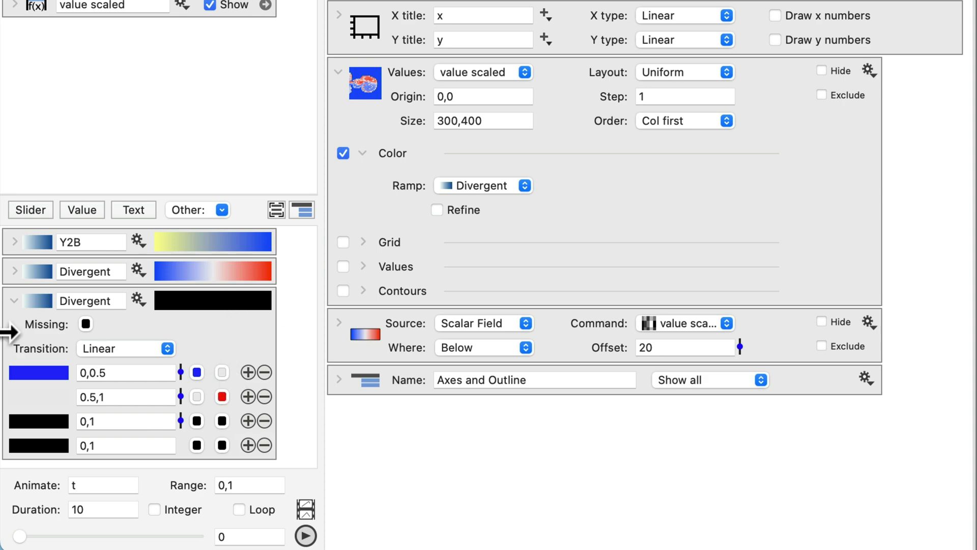
{"action": "left_click_drag", "start_coordinate": [34, 303], "coordinate": [84, 284]}
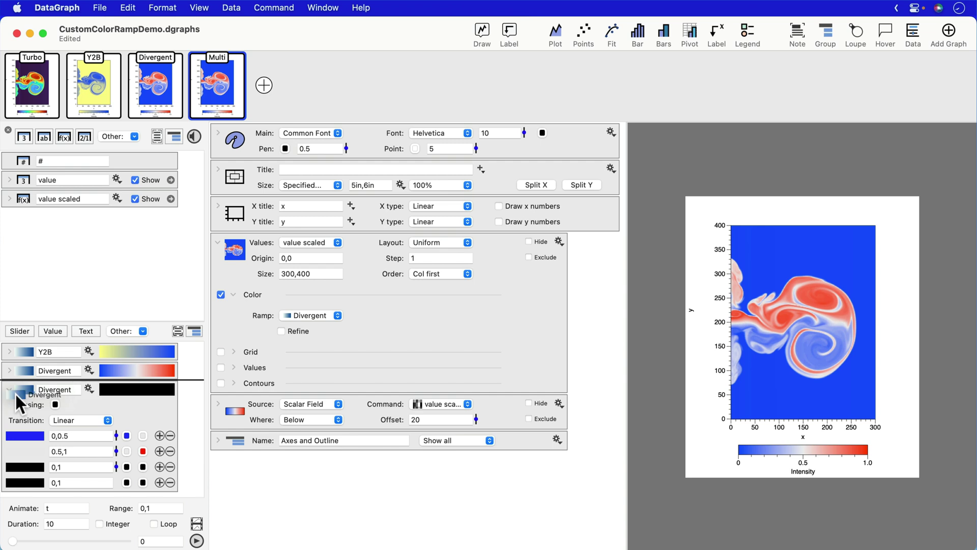
{"action": "left_click_drag", "start_coordinate": [17, 392], "coordinate": [311, 313]}
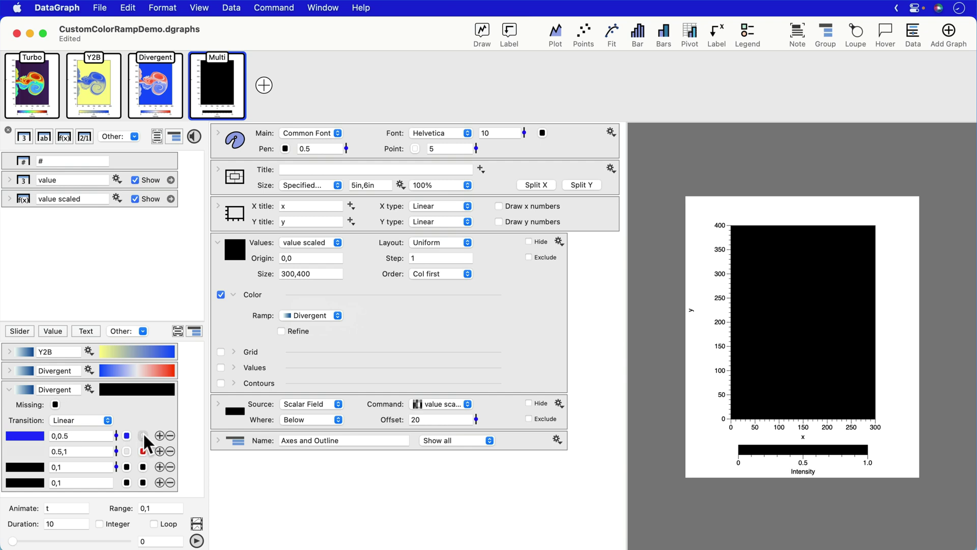
- Colour the first stop light green and start the second stop light green
{"action": "left_click", "coordinate": [129, 435]}
{"action": "left_click", "coordinate": [143, 435]}
{"action": "left_click_drag", "start_coordinate": [774, 81], "coordinate": [381, 145]}
{"action": "left_click", "coordinate": [317, 213]}
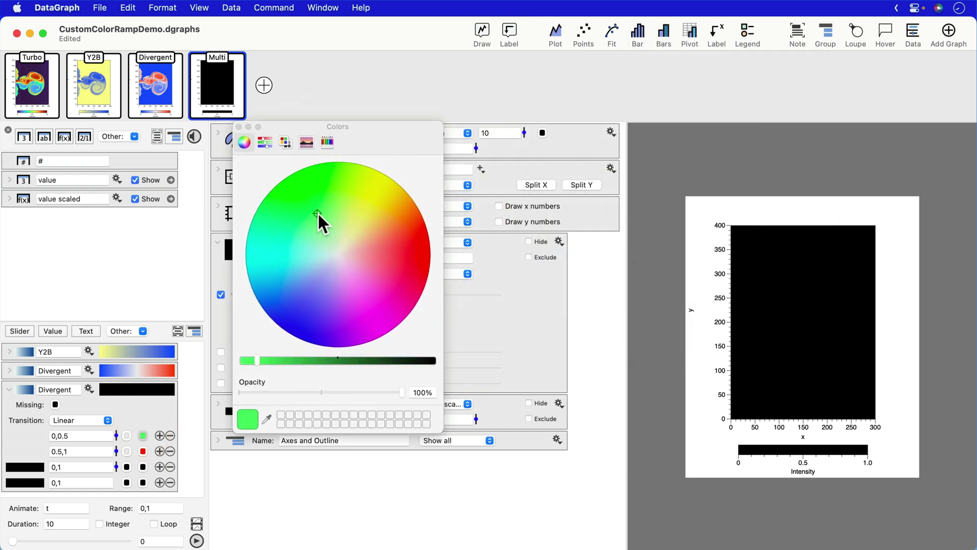
{"action": "mouse_move", "coordinate": [316, 216]}
{"action": "left_mouse_down"}
{"action": "mouse_move", "coordinate": [323, 199]}
{"action": "mouse_move", "coordinate": [314, 206]}
{"action": "mouse_move", "coordinate": [320, 221]}
{"action": "left_mouse_up"}
{"action": "left_click", "coordinate": [128, 451]}
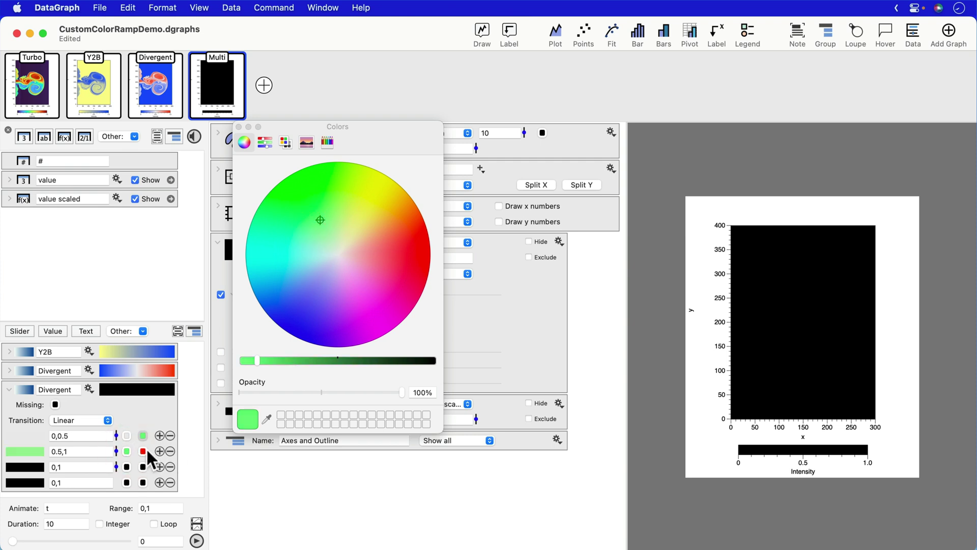
- End the second stop dark green, run the third from green to purple, and start the last purple
{"action": "left_click", "coordinate": [327, 141]}
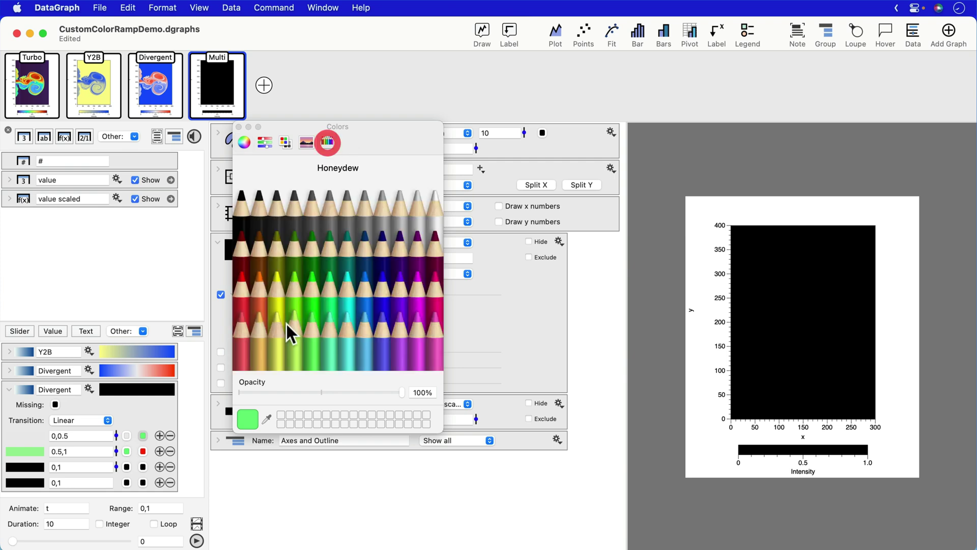
{"action": "left_click", "coordinate": [142, 450]}
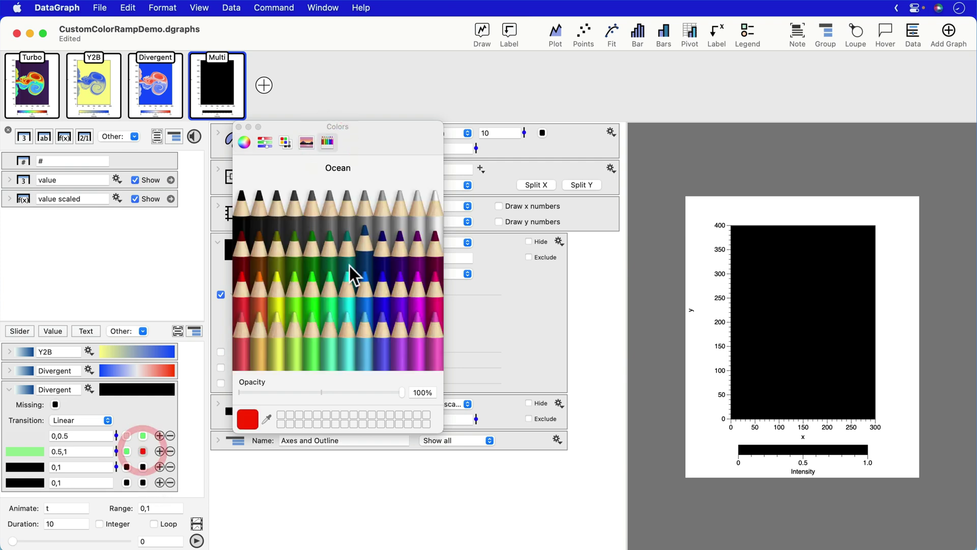
{"action": "left_click", "coordinate": [328, 262]}
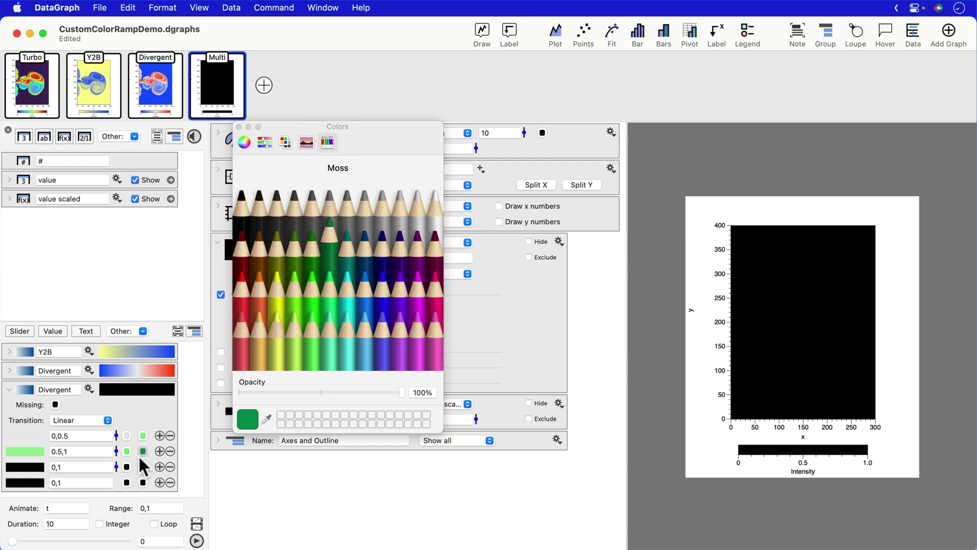
{"action": "left_click", "coordinate": [127, 467]}
{"action": "left_click", "coordinate": [143, 466]}
{"action": "left_click", "coordinate": [402, 304]}
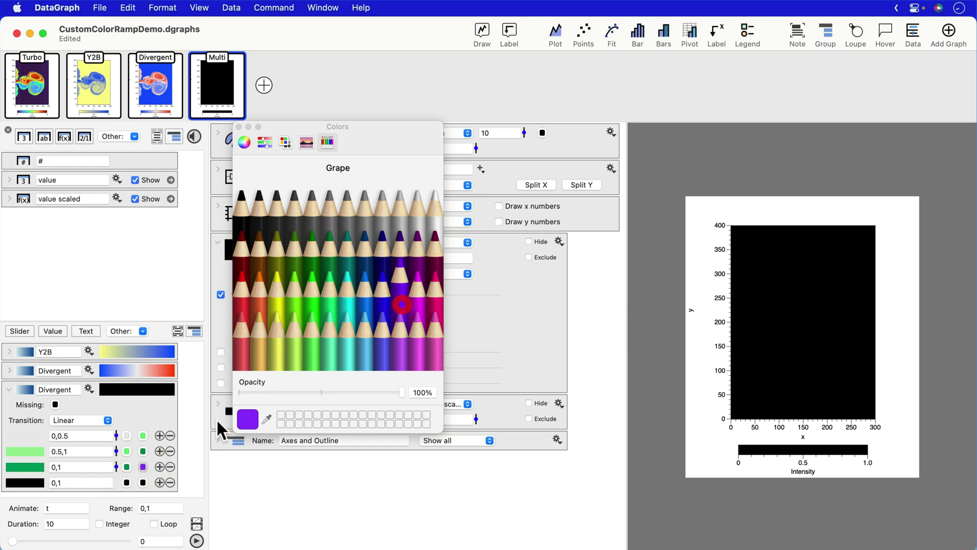
{"action": "left_click_drag", "start_coordinate": [132, 478], "coordinate": [128, 481]}
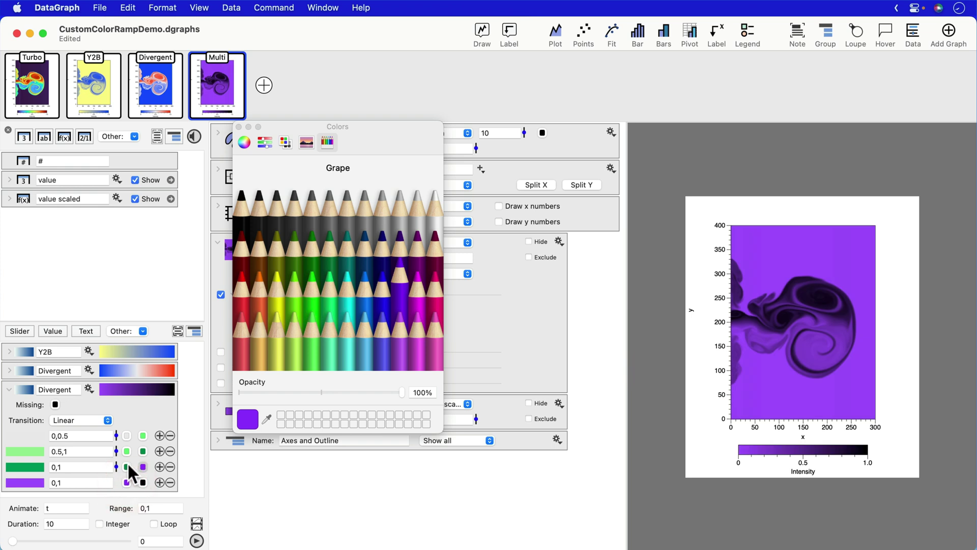
- Drag the copied ramp's first stop boundary to 0.36, then to 0.21
{"action": "left_click_drag", "start_coordinate": [115, 431], "coordinate": [111, 487]}
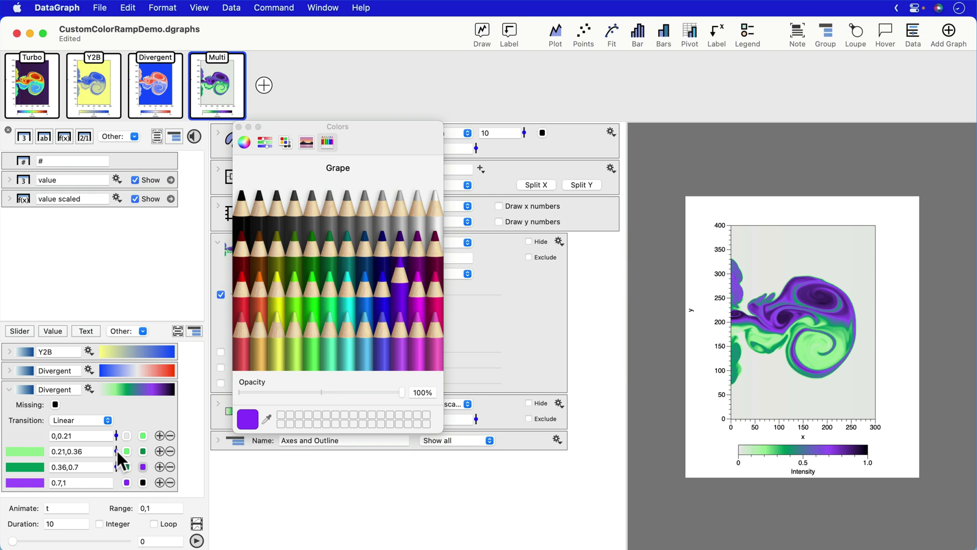
{"action": "mouse_move", "coordinate": [117, 449]}
{"action": "left_mouse_down"}
{"action": "mouse_move", "coordinate": [117, 439]}
{"action": "mouse_move", "coordinate": [117, 478]}
{"action": "mouse_move", "coordinate": [116, 440]}
{"action": "left_mouse_up"}
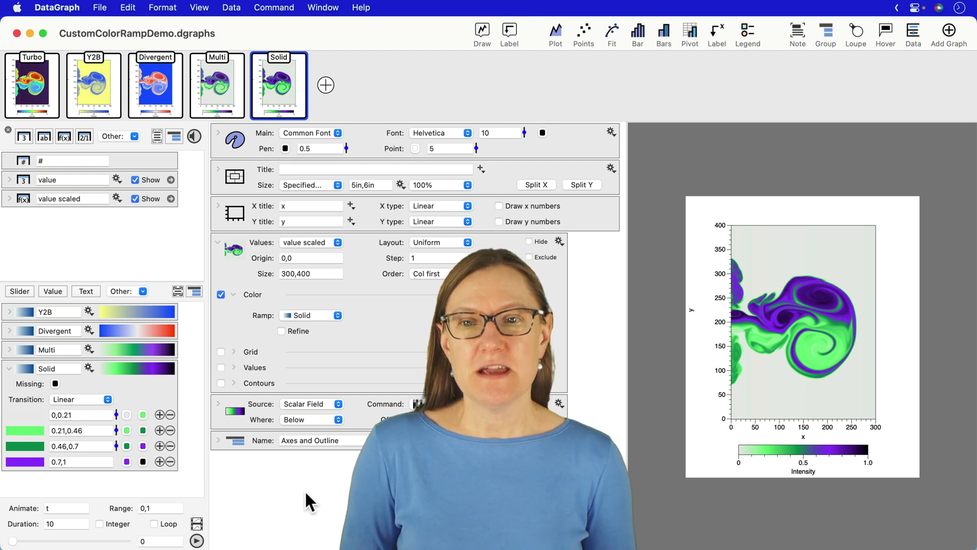
- Select the Solid colour ramp and turn on reading values from the plot
{"action": "mouse_move", "coordinate": [272, 82]}
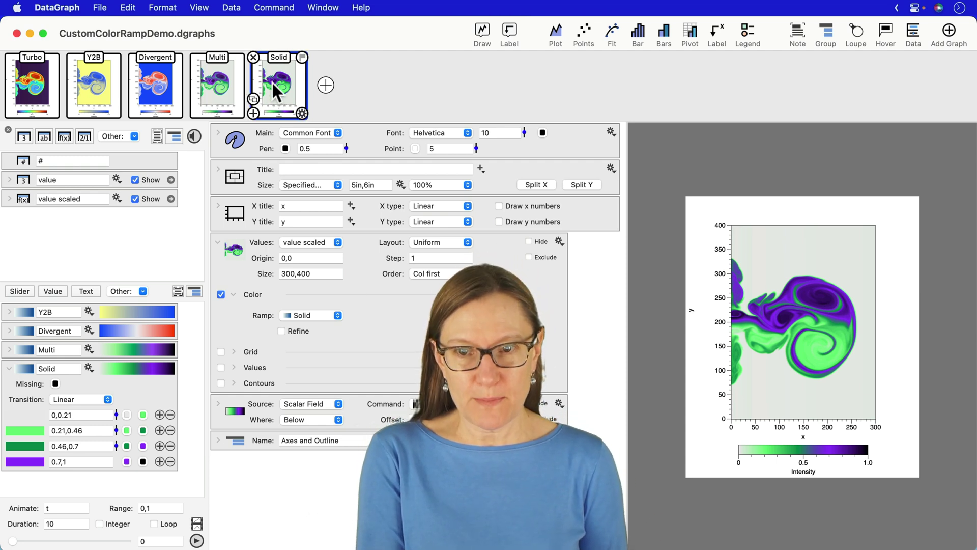
{"action": "left_click", "coordinate": [19, 380]}
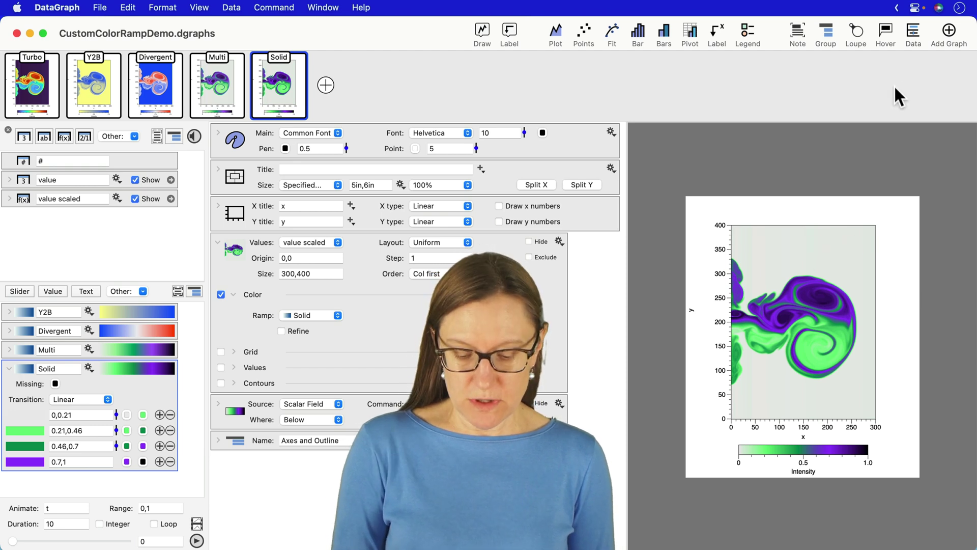
{"action": "left_click", "coordinate": [889, 55]}
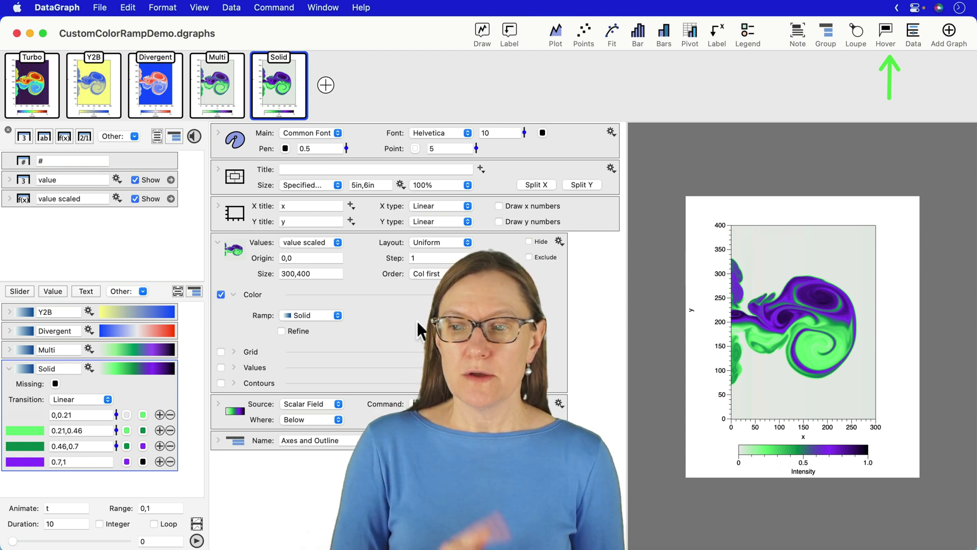
- Make the Solid ramp's first band white at both its start and end
{"action": "left_click", "coordinate": [147, 382]}
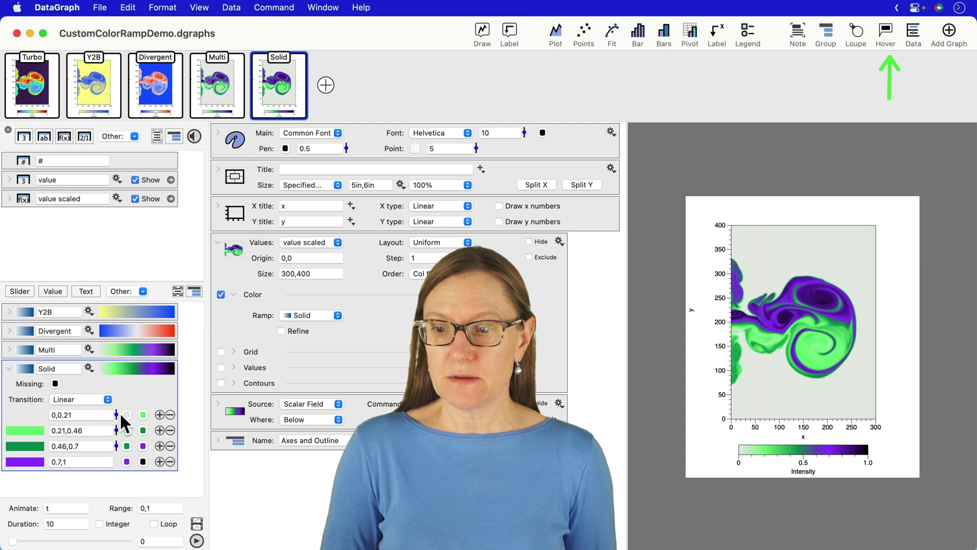
{"action": "left_click", "coordinate": [126, 414]}
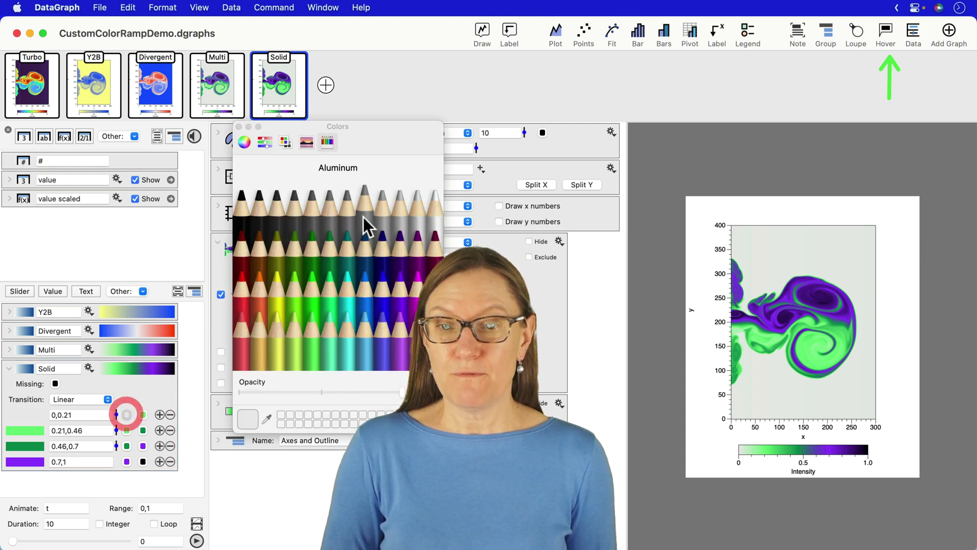
{"action": "left_click", "coordinate": [434, 218]}
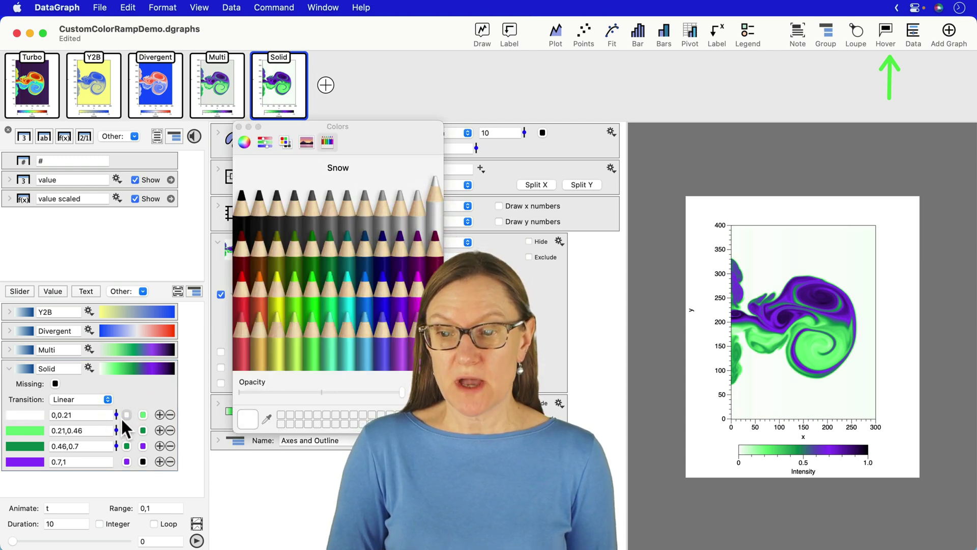
{"action": "left_click", "coordinate": [143, 413]}
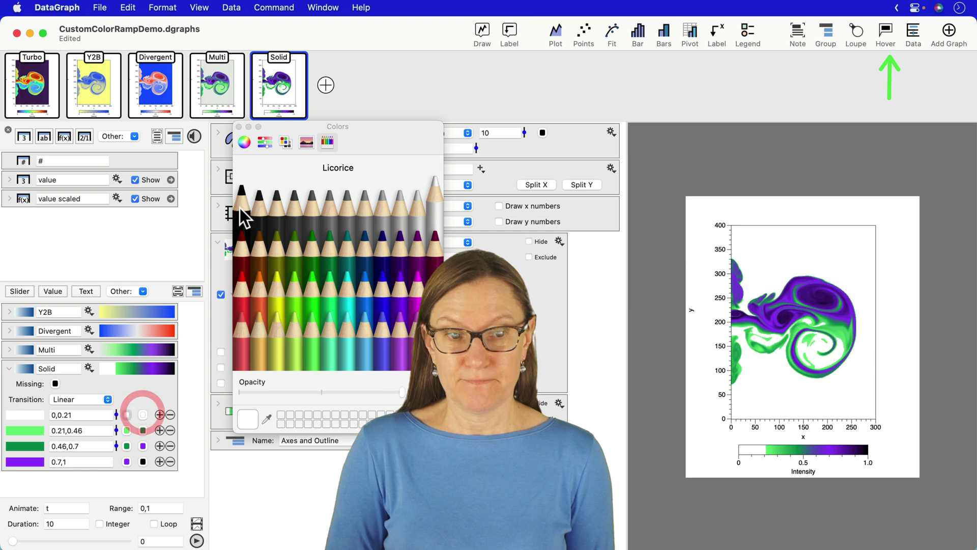
{"action": "left_click", "coordinate": [239, 127]}
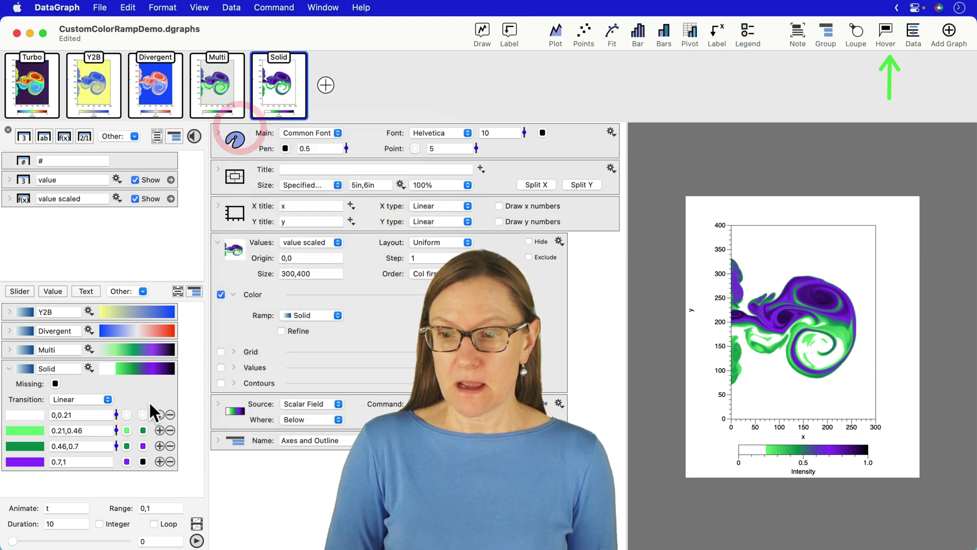
- Narrow the white first band so it ends at 0.05
{"action": "left_click", "coordinate": [116, 413]}
{"action": "left_click_drag", "start_coordinate": [116, 412], "coordinate": [112, 429]}
{"action": "mouse_move", "coordinate": [826, 395]}
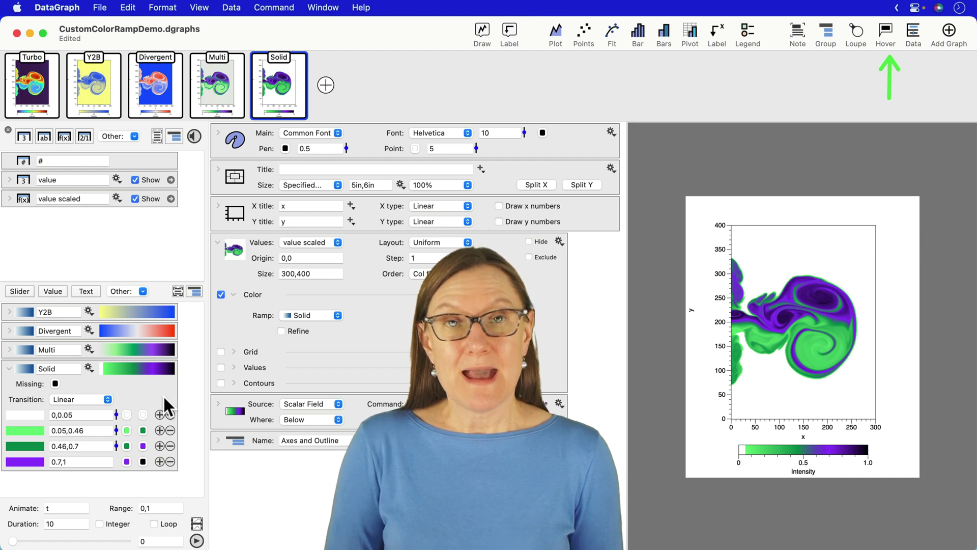
- Remove the last Solid band and set the final band's range to 0.46,1
{"action": "left_click", "coordinate": [171, 470]}
{"action": "left_click", "coordinate": [170, 460]}
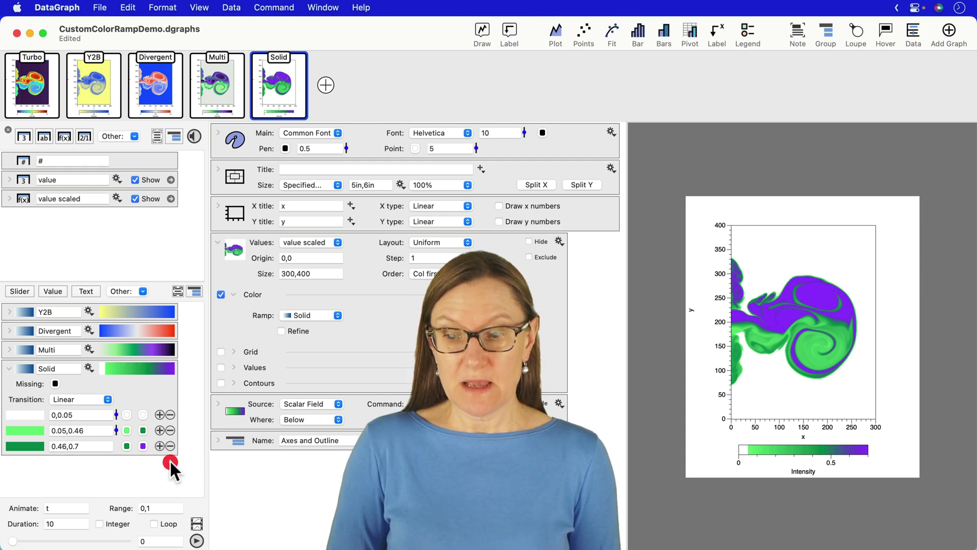
{"action": "left_click", "coordinate": [95, 446]}
{"action": "key", "text": "BackSpace"}
{"action": "key", "text": "BackSpace"}
{"action": "key", "text": "BackSpace"}
{"action": "type", "text": "1"}
{"action": "key", "text": "Return"}
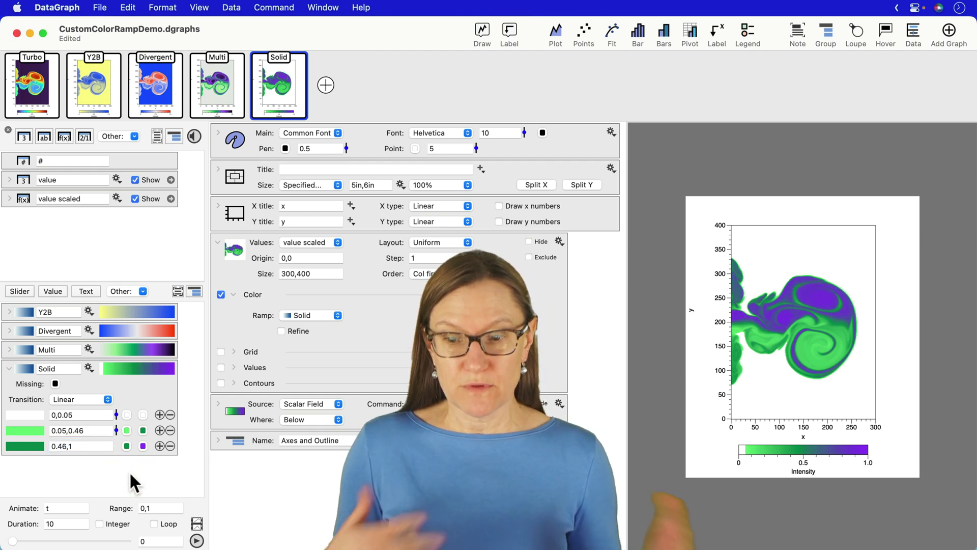
- Colour the middle band solid blue and the last band solid red, with their boundary at 0.5
{"action": "left_click", "coordinate": [126, 430]}
{"action": "left_click", "coordinate": [384, 302]}
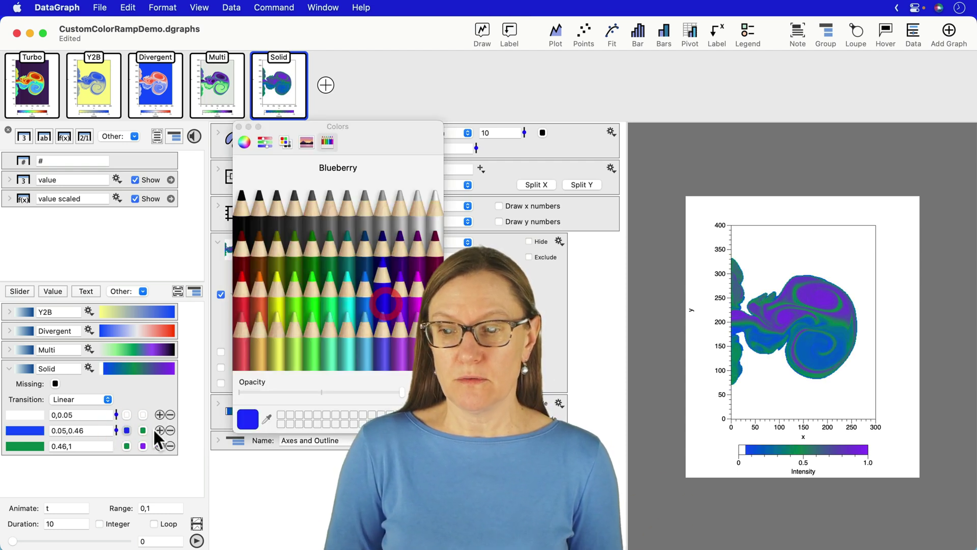
{"action": "left_click_drag", "start_coordinate": [127, 427], "coordinate": [143, 429]}
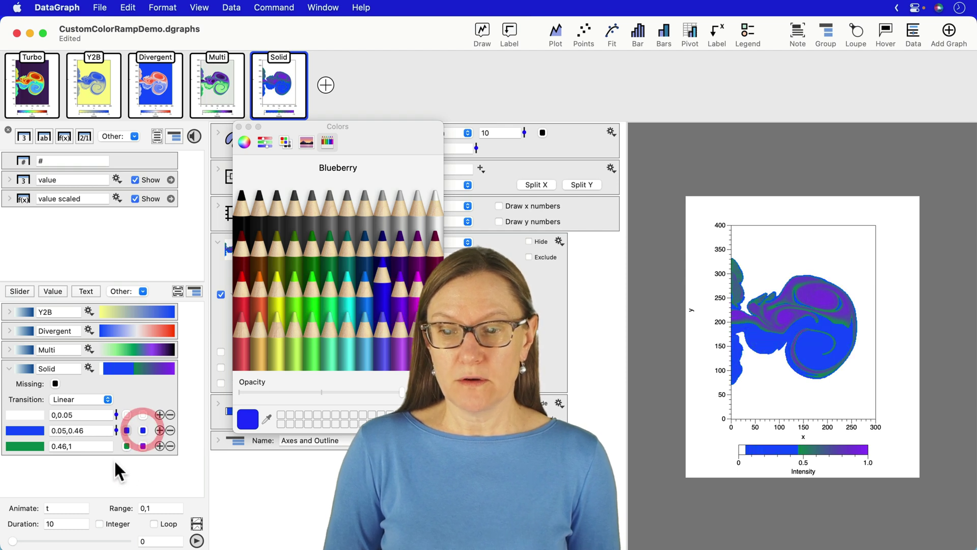
{"action": "left_click", "coordinate": [127, 446]}
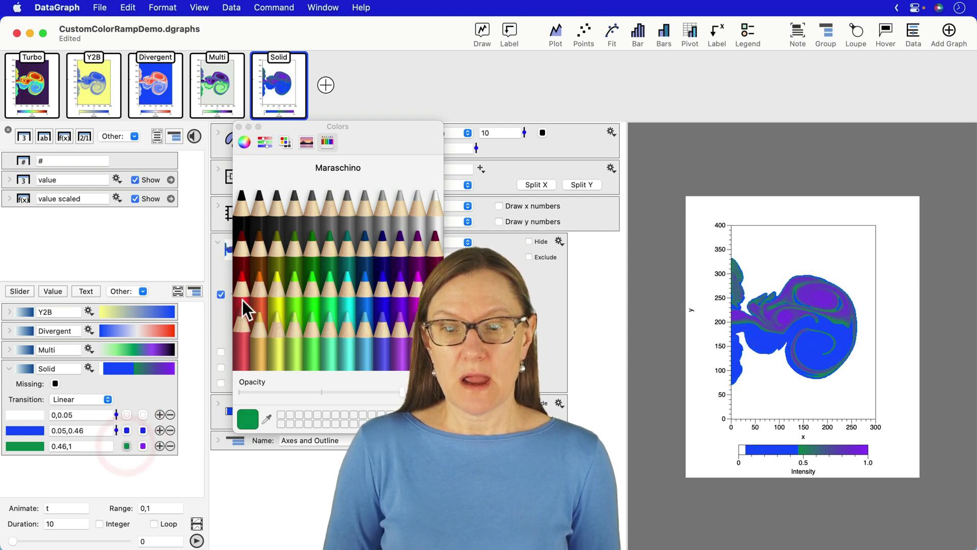
{"action": "left_click", "coordinate": [241, 300]}
{"action": "left_click_drag", "start_coordinate": [126, 444], "coordinate": [144, 442]}
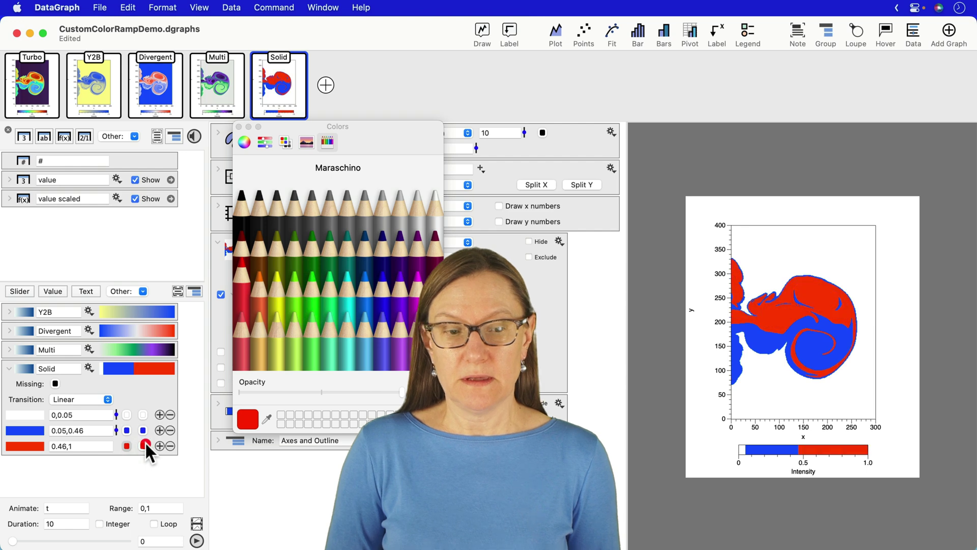
{"action": "left_click", "coordinate": [239, 126]}
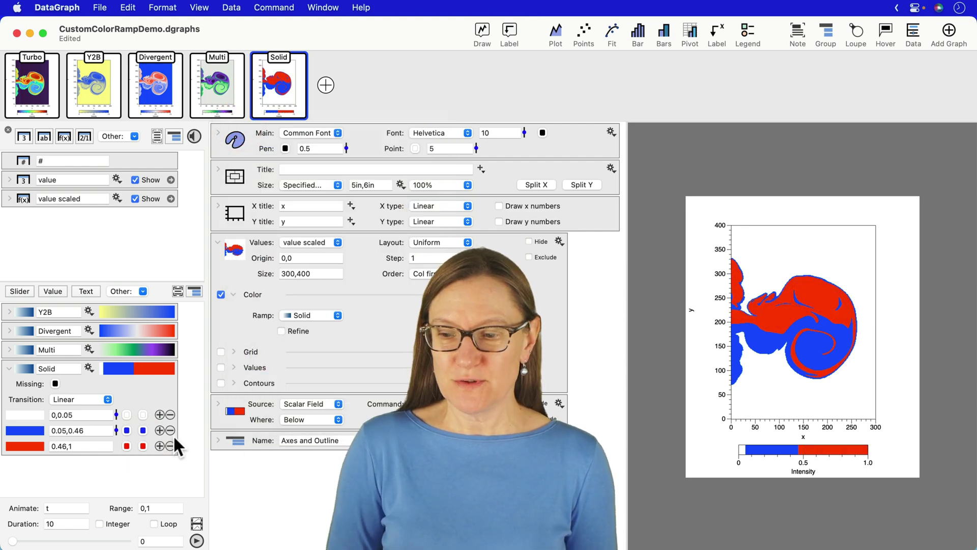
{"action": "left_click_drag", "start_coordinate": [116, 431], "coordinate": [118, 434]}
{"action": "left_click", "coordinate": [109, 478]}
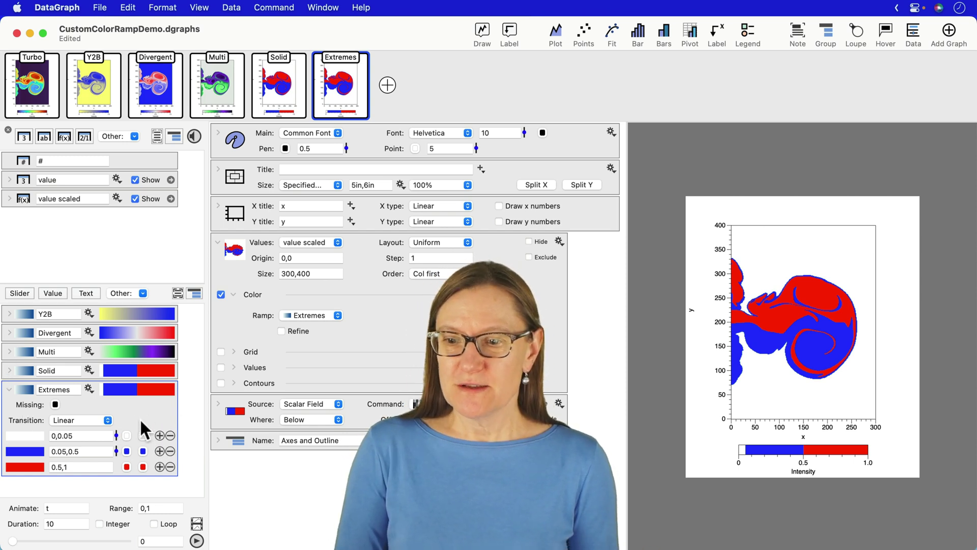
- Recolor the Extremes ramp's lowest band blue so it ends at 0.2
{"action": "left_click", "coordinate": [133, 405]}
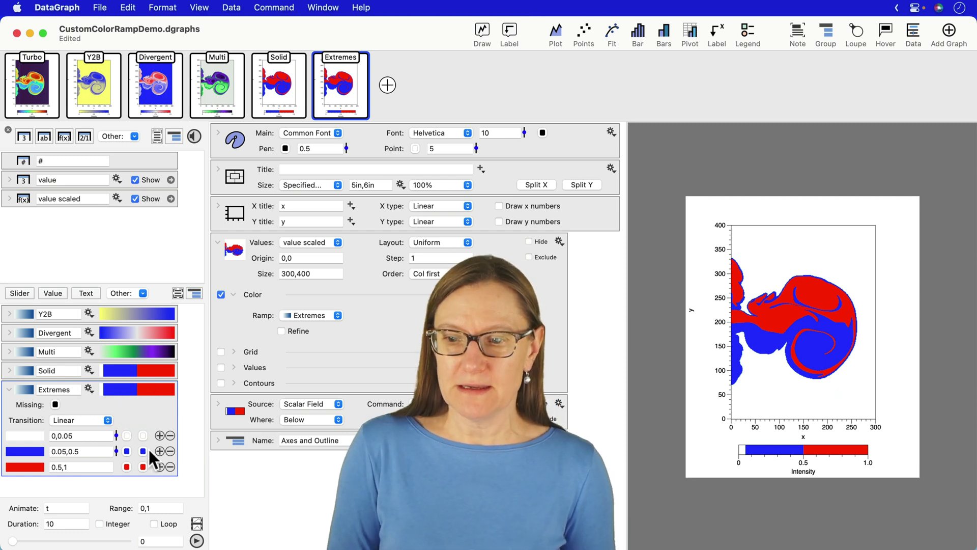
{"action": "left_click_drag", "start_coordinate": [127, 450], "coordinate": [114, 416]}
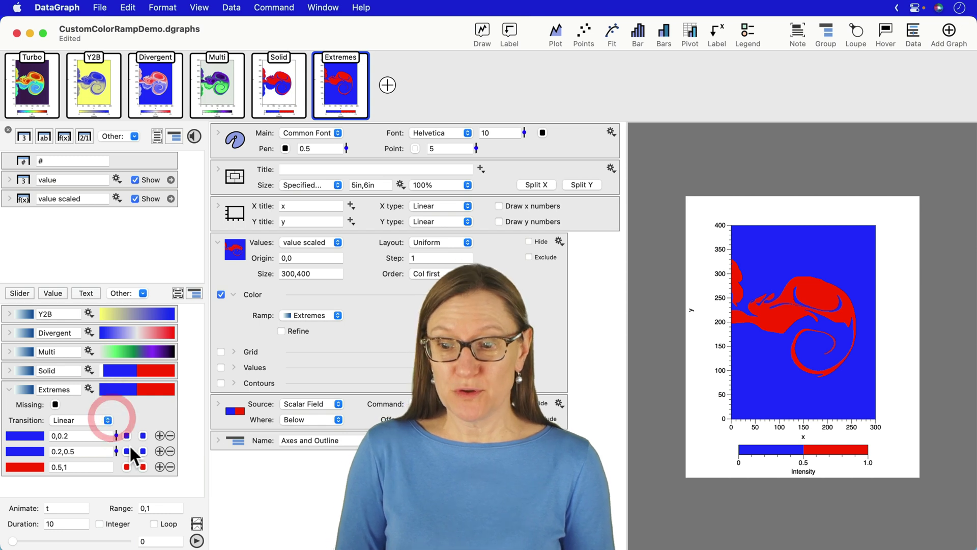
- Shade the Extremes middle band from dark grey to Silver and extend it up to 0.79
{"action": "left_click", "coordinate": [127, 451]}
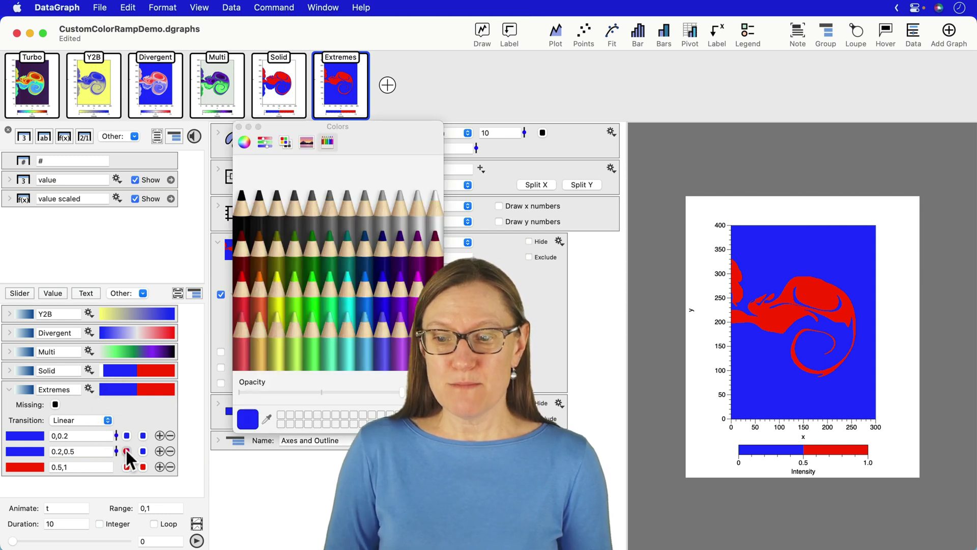
{"action": "left_click", "coordinate": [298, 219]}
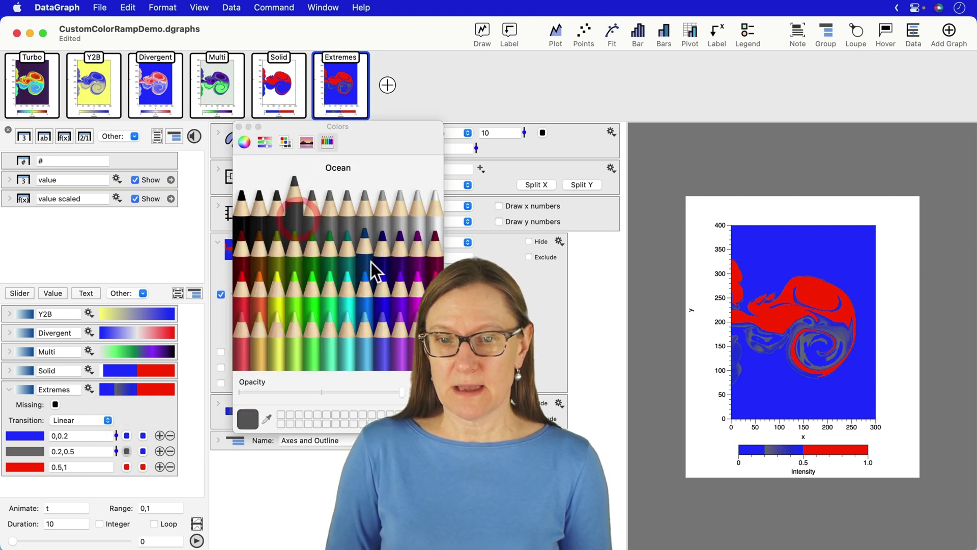
{"action": "left_click", "coordinate": [142, 450]}
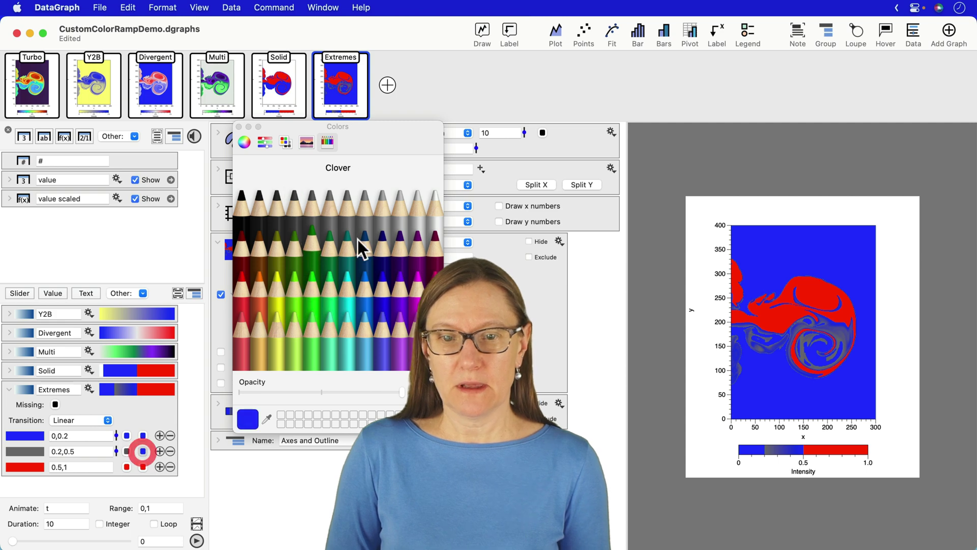
{"action": "left_click", "coordinate": [405, 228]}
{"action": "left_click", "coordinate": [239, 125]}
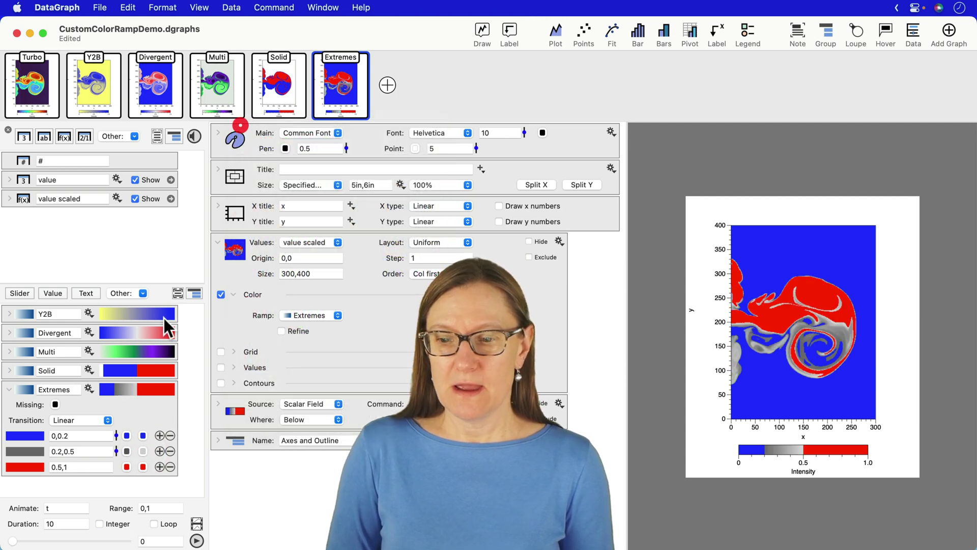
{"action": "left_click_drag", "start_coordinate": [115, 447], "coordinate": [114, 429]}
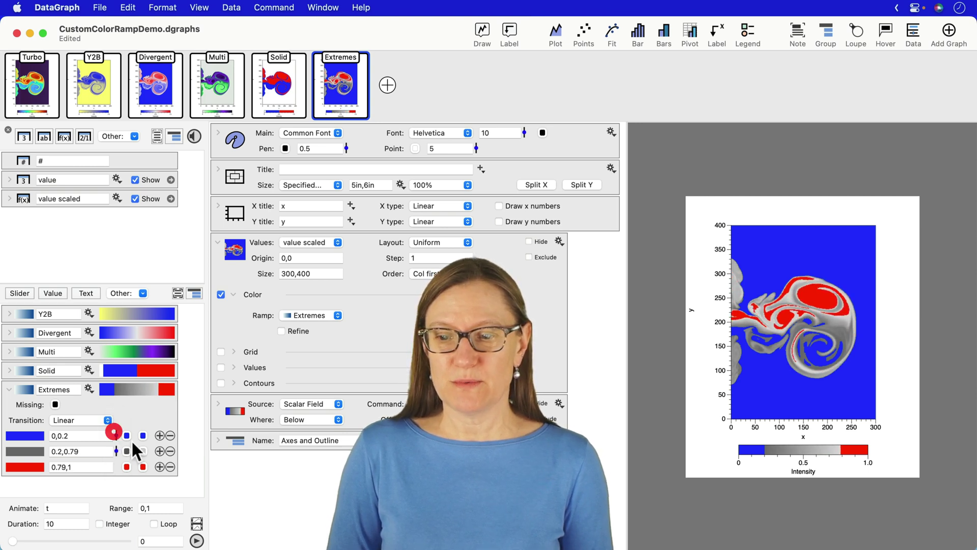
{"action": "left_click", "coordinate": [178, 482]}
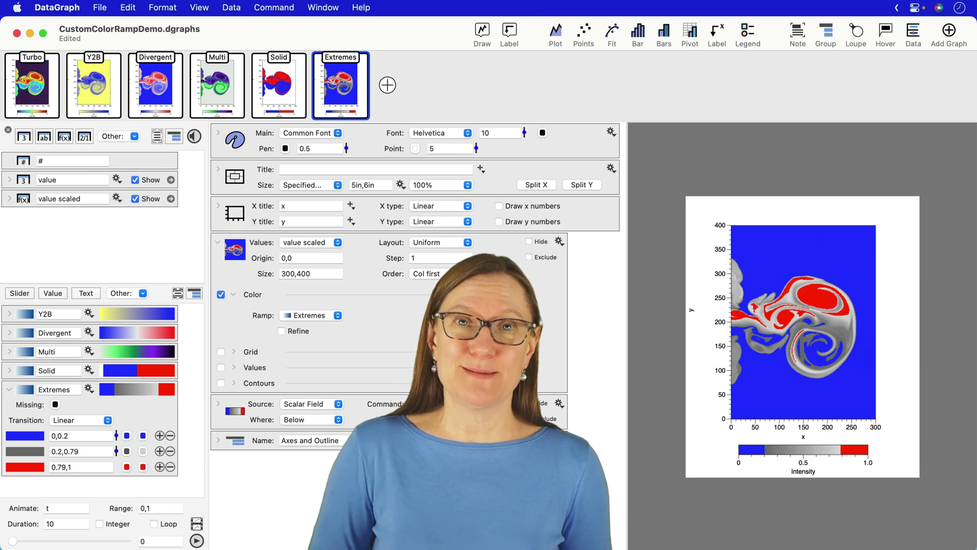